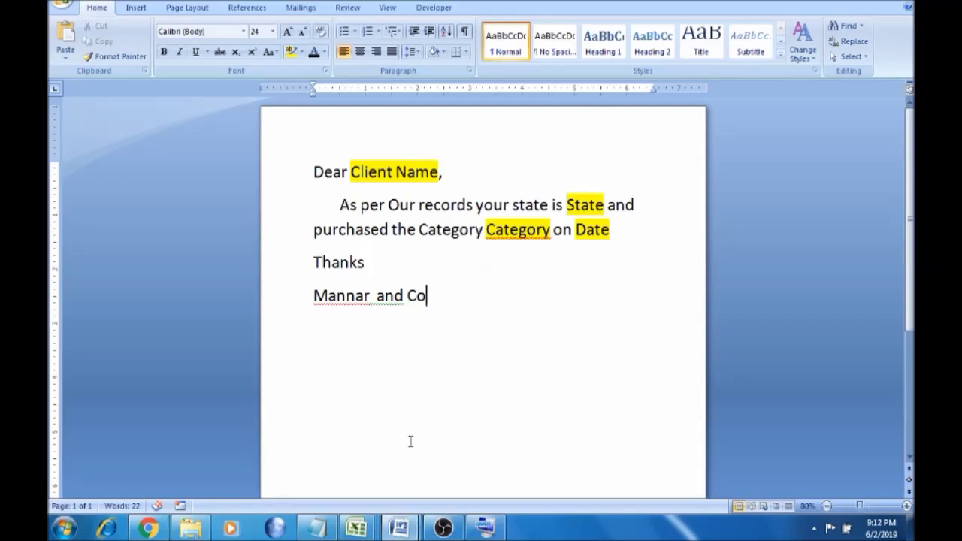
Compare the letter with the customer table document and place the cursor in Client Name
mouse_move(399, 528)
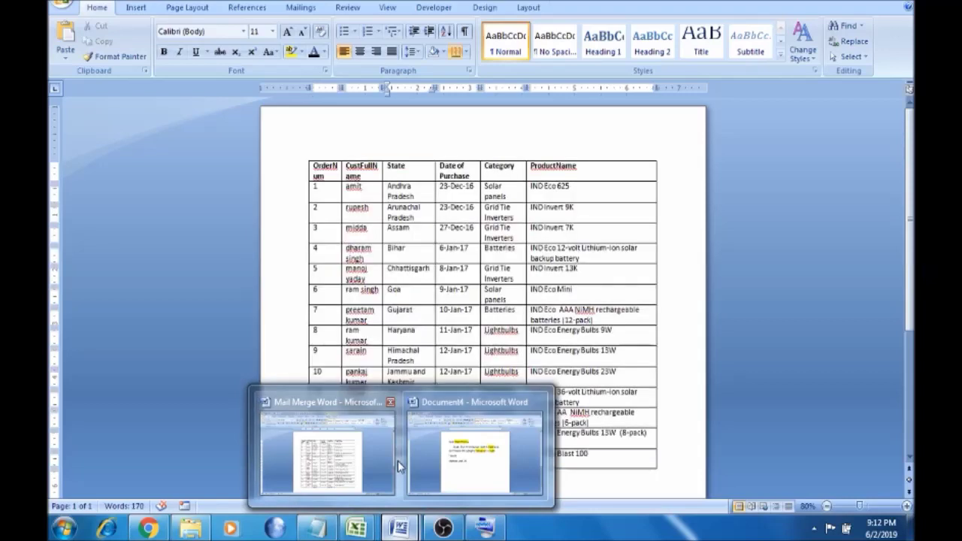
left_click(430, 463)
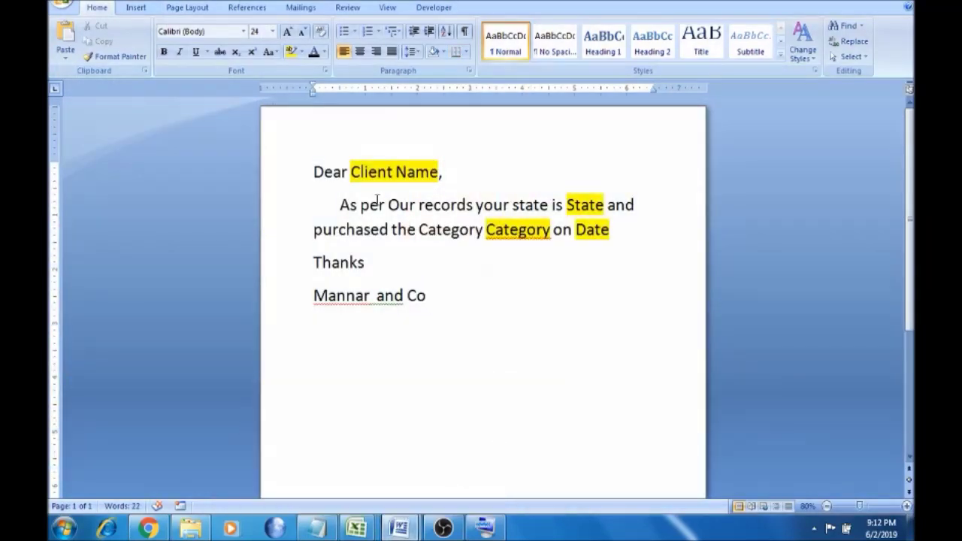
mouse_move(415, 535)
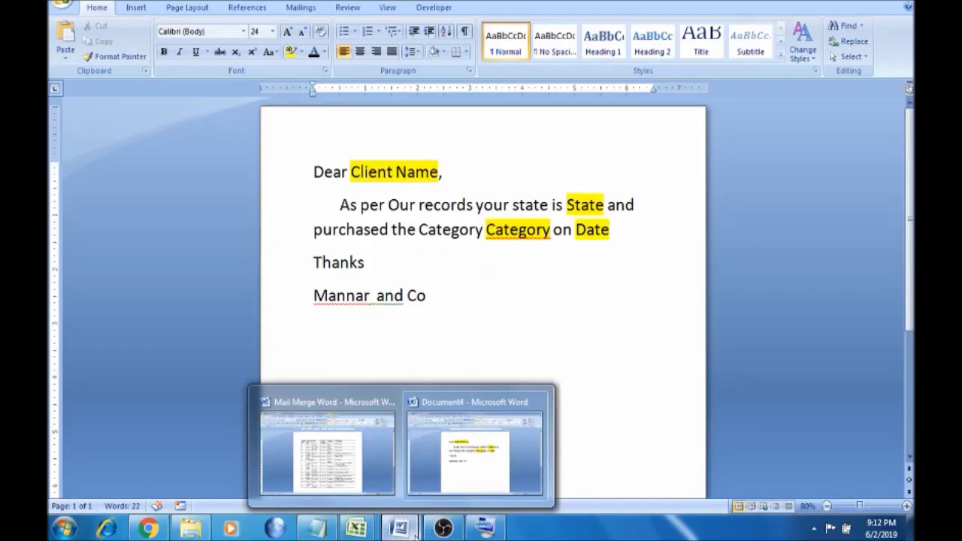
left_click(453, 442)
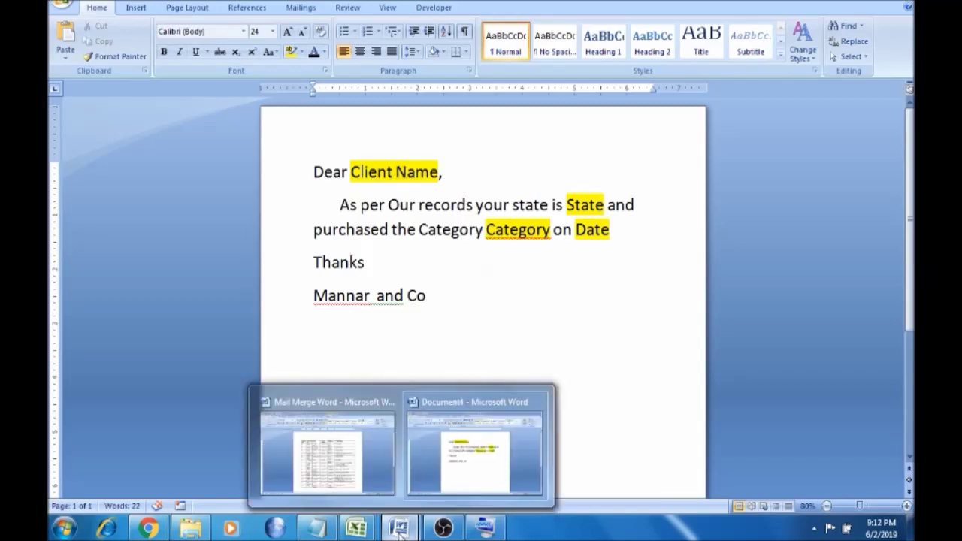
left_click(344, 481)
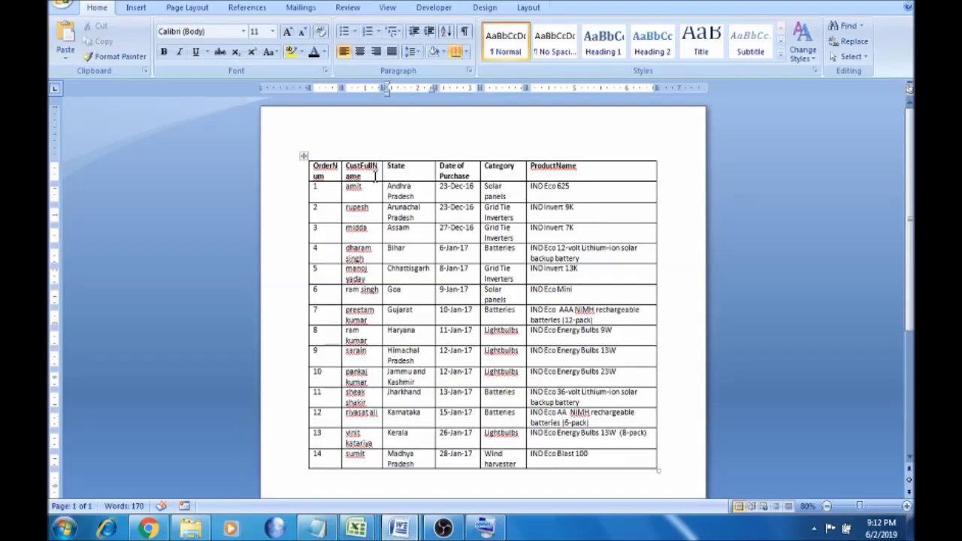
key("alt+Tab")
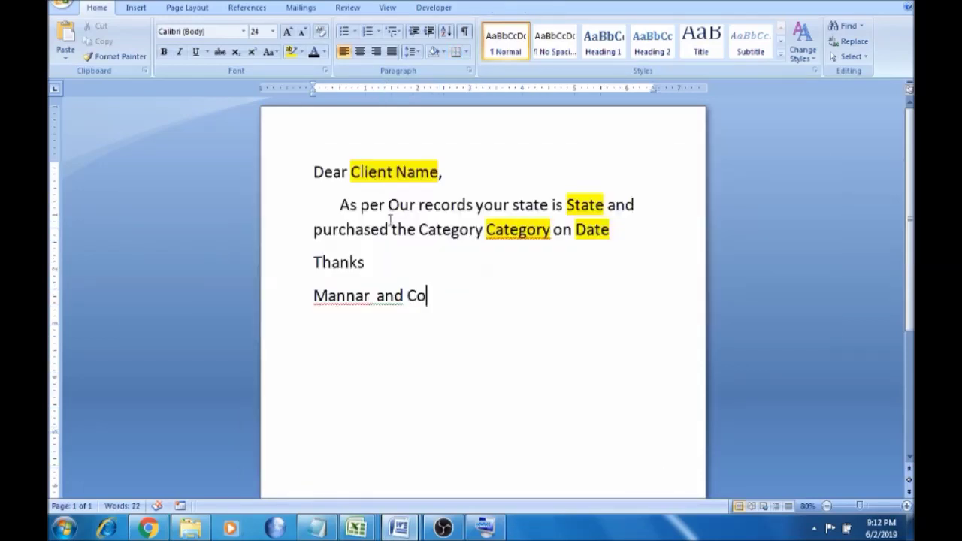
key("alt+Tab")
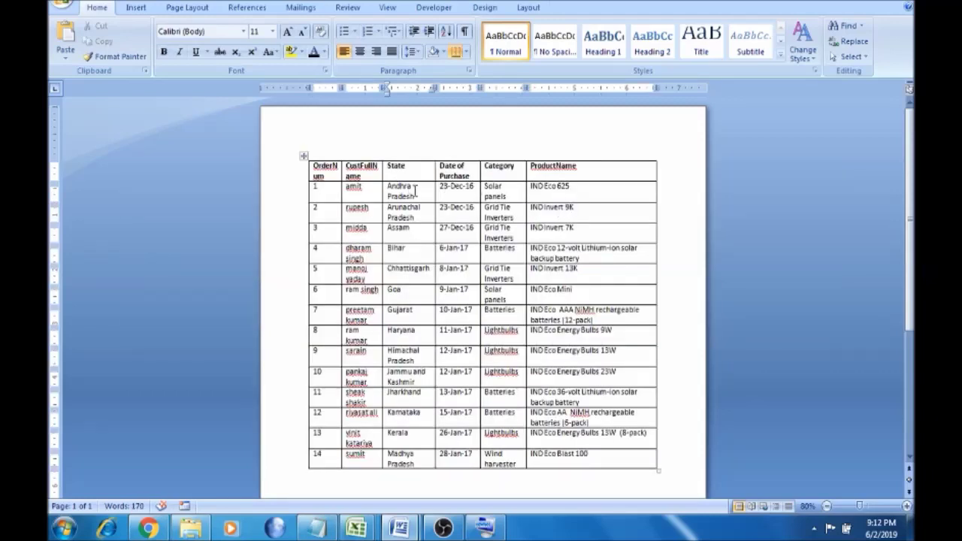
key("alt+Tab")
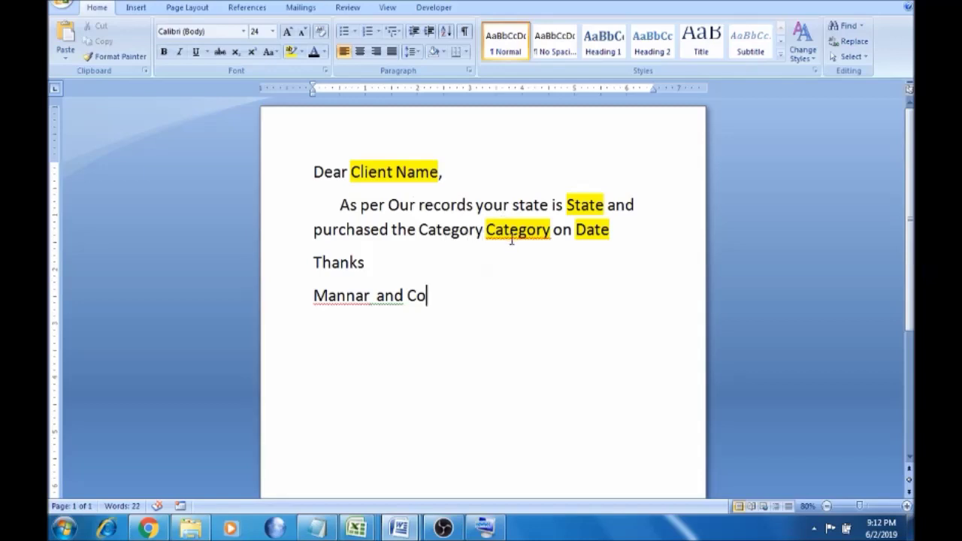
key("alt+Tab")
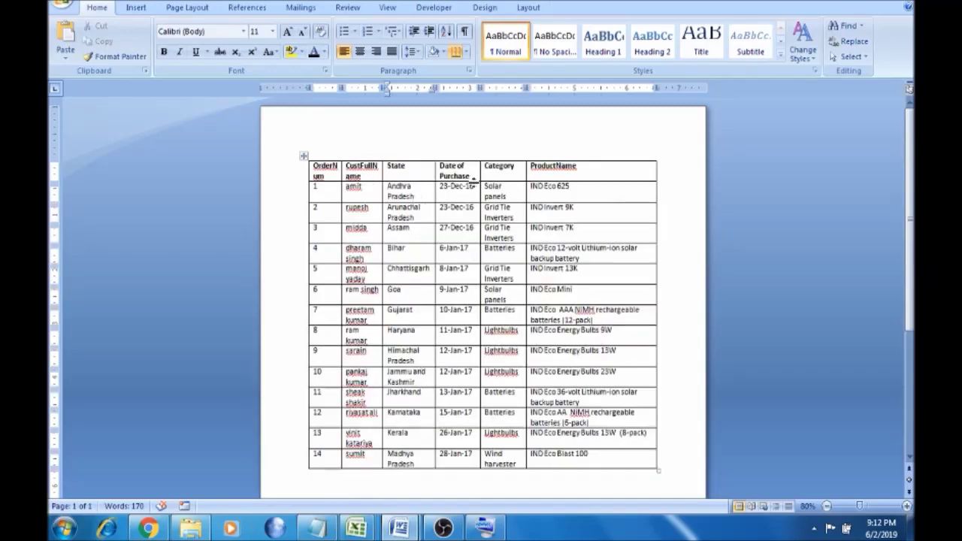
key("alt+Tab")
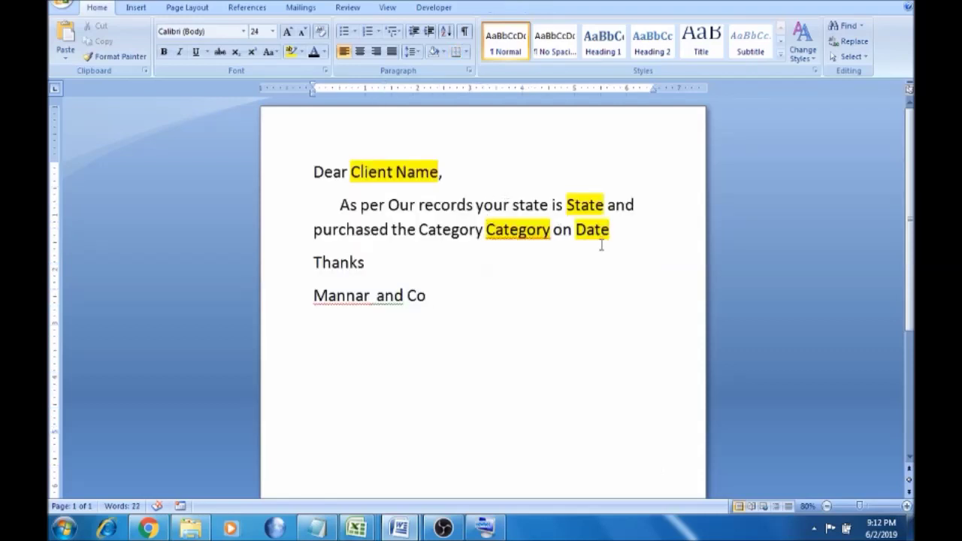
key("alt+Tab")
key("alt+Tab")
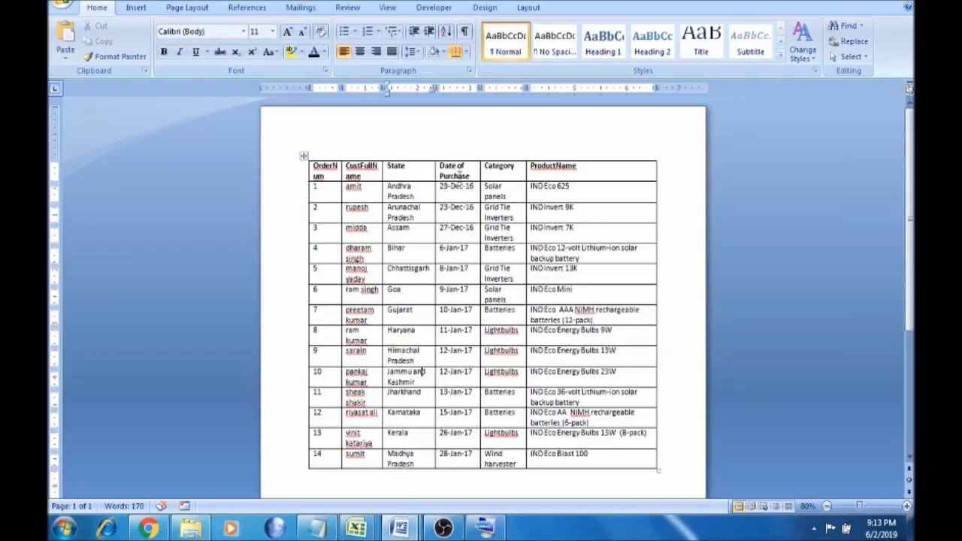
key("alt+Tab")
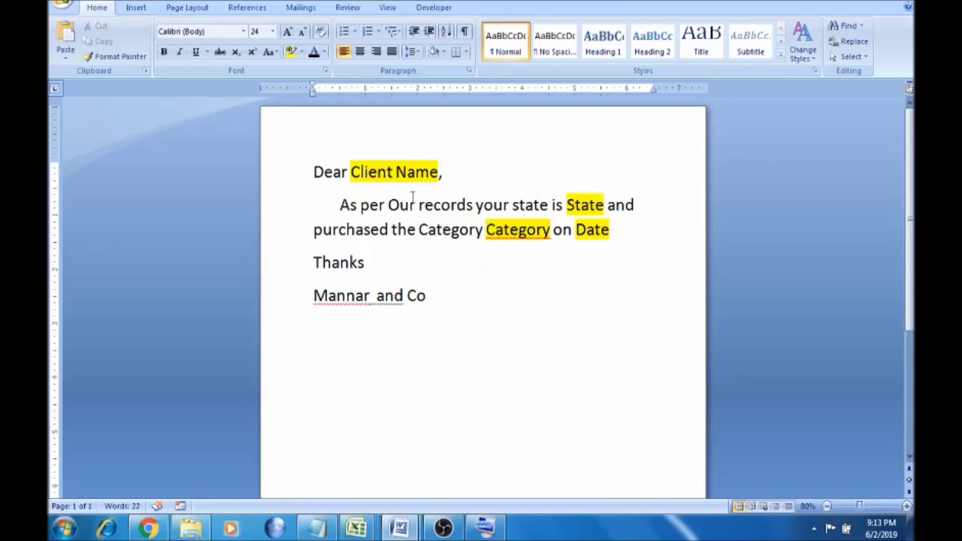
left_click(379, 173)
Check the customer table once more, then return the cursor to the Client Name placeholder
mouse_move(398, 528)
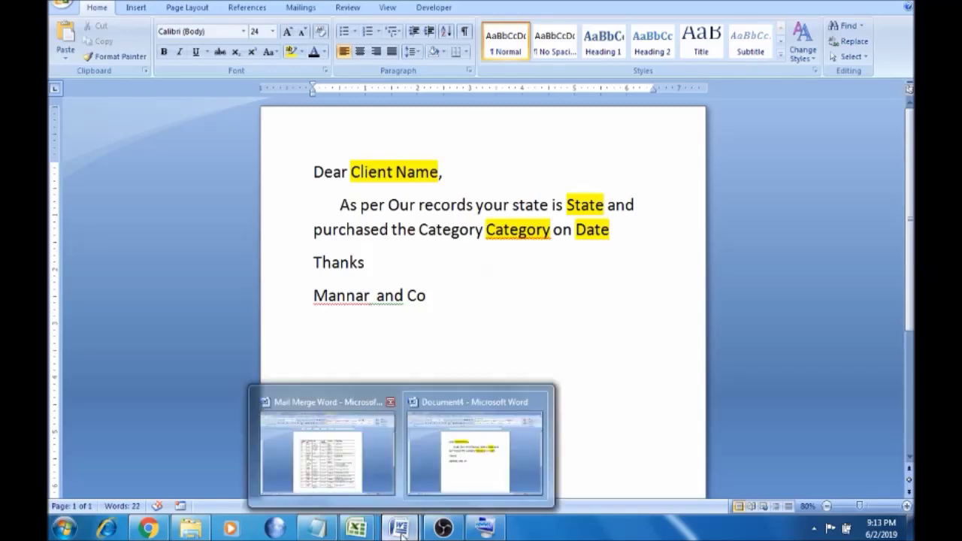
left_click(336, 464)
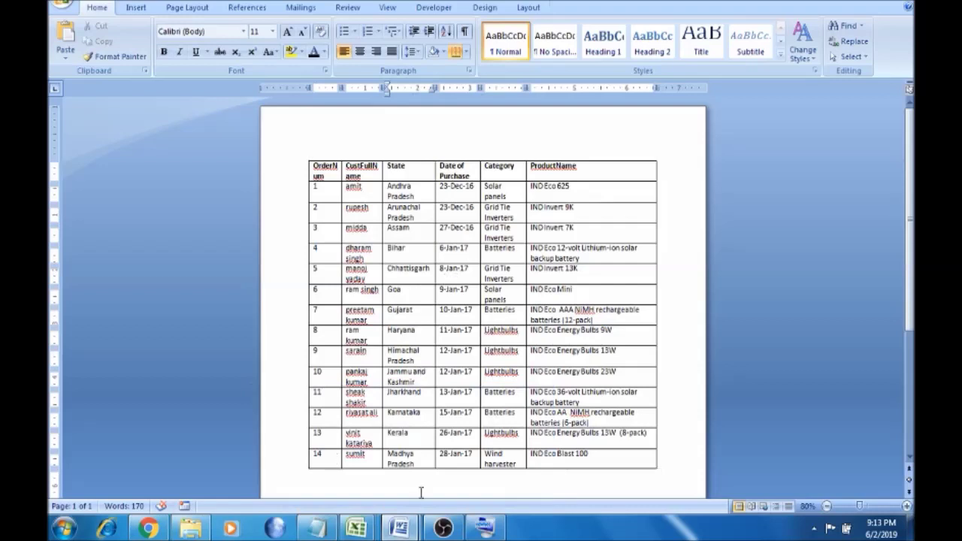
mouse_move(401, 531)
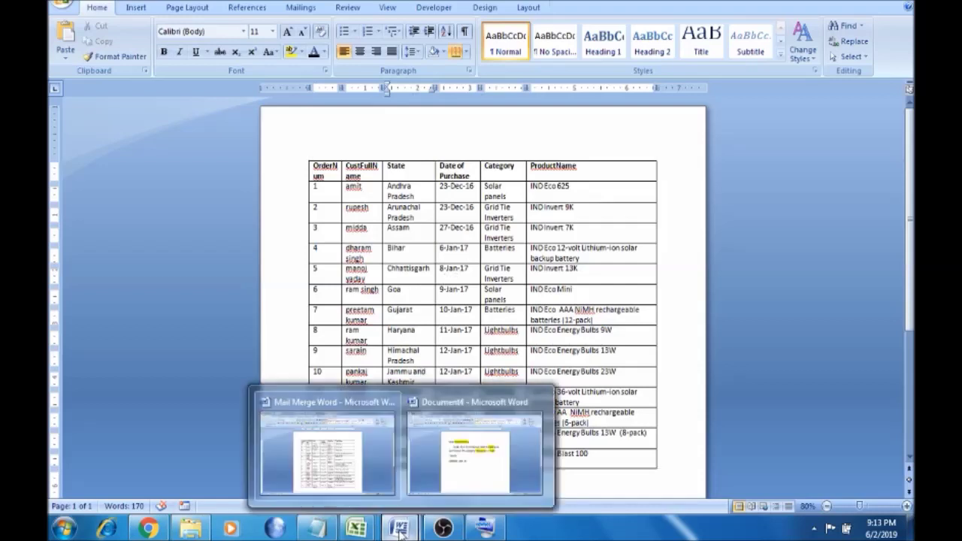
left_click(474, 490)
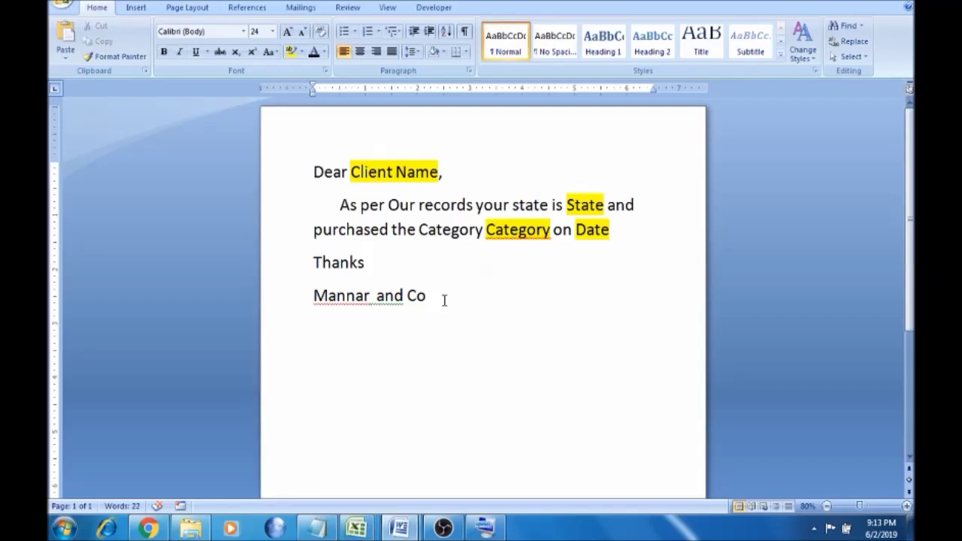
left_click(443, 298)
key("shift+F5")
key("shift+F5")
Choose Use Existing List under Select Recipients on the Mailings tab
left_click(304, 9)
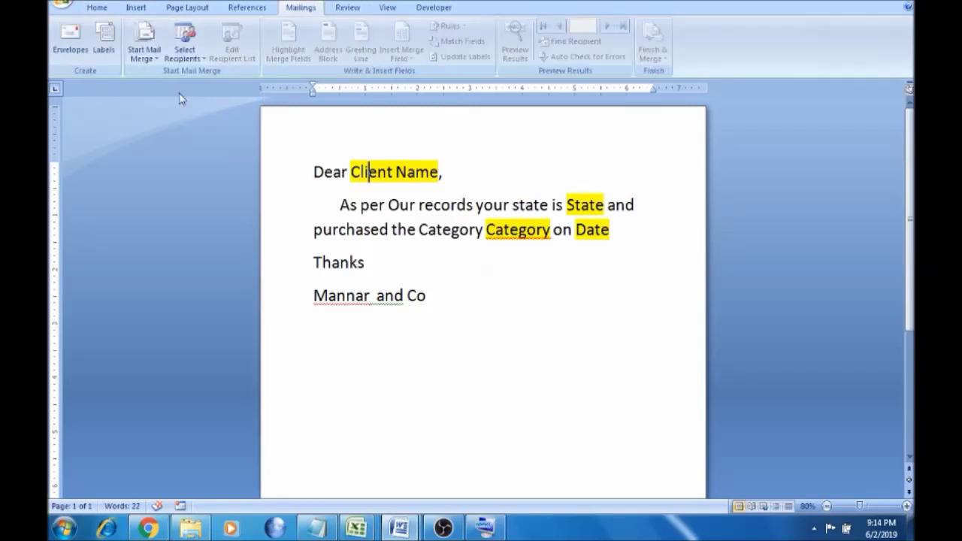
left_click(188, 60)
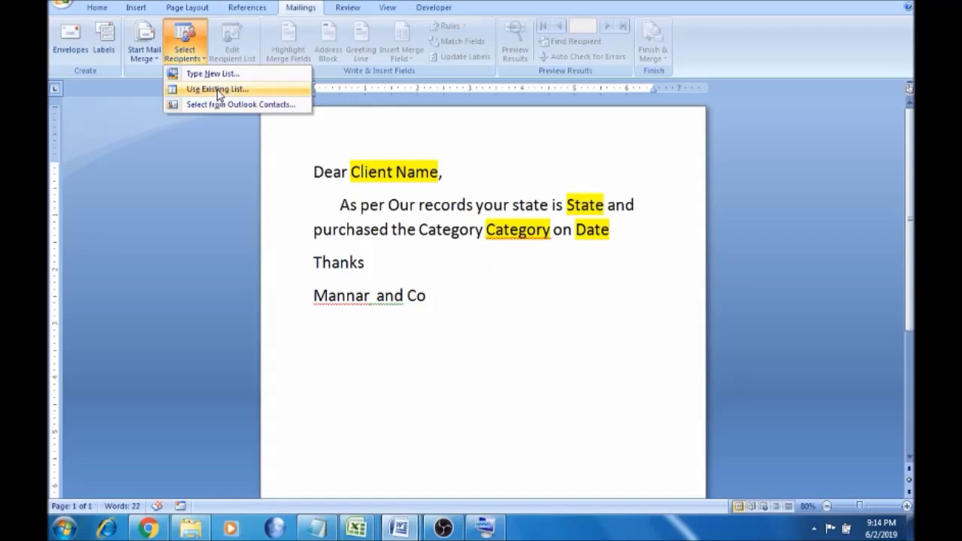
left_click(218, 90)
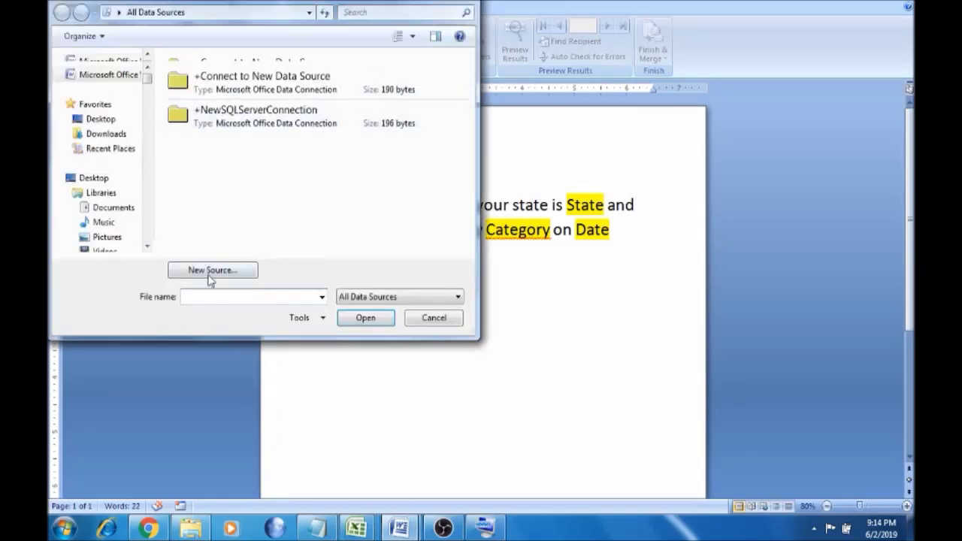
Open Mail Merge Word.docx from the Desktop as the letter's recipient data file
left_click(120, 126)
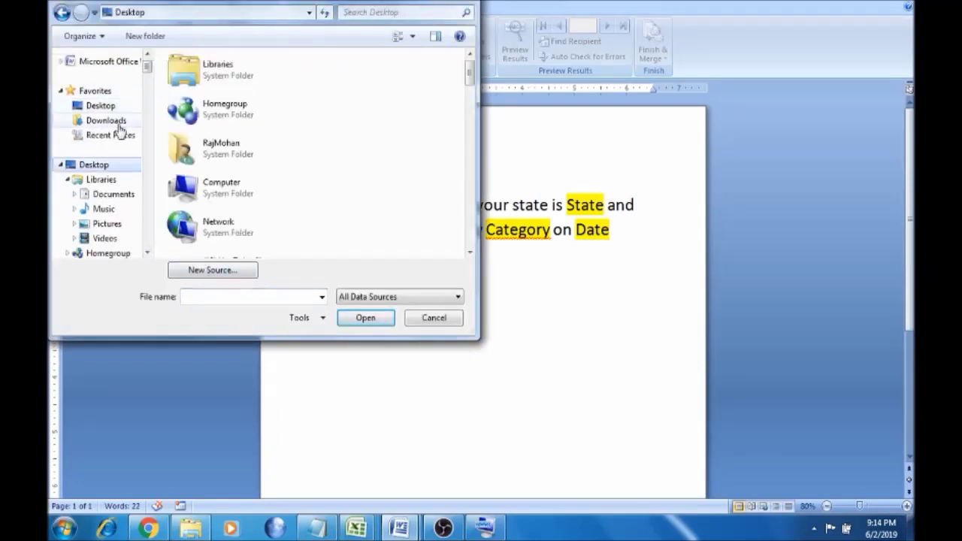
left_click(200, 298)
type("ma")
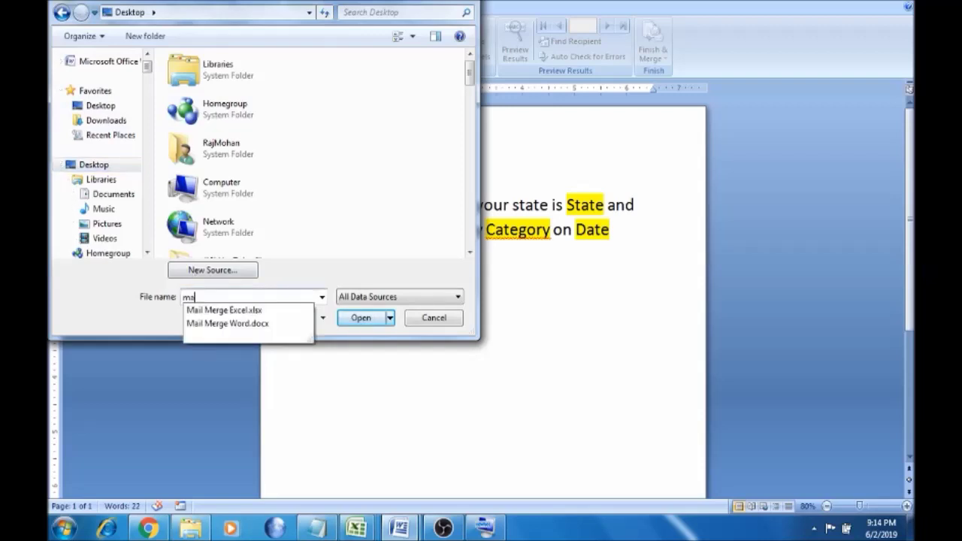
left_click(224, 330)
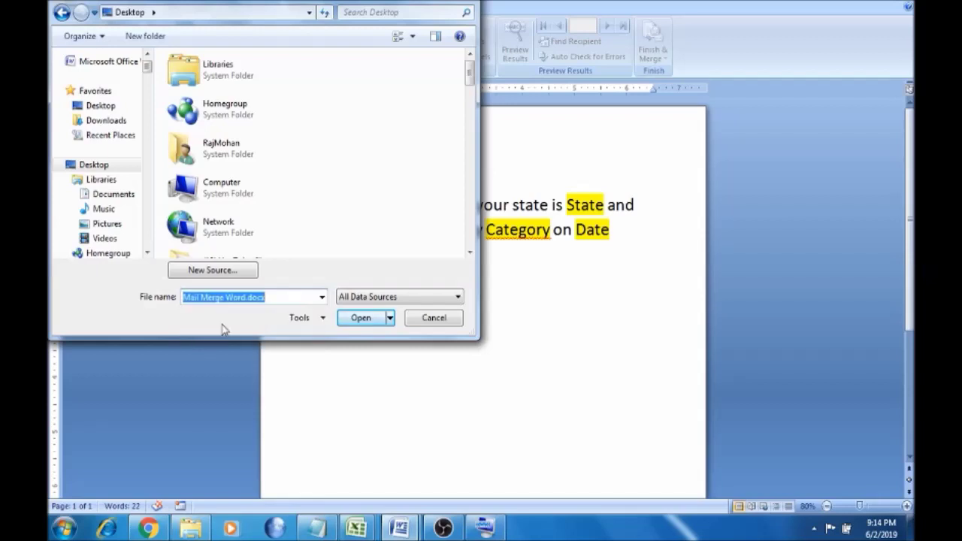
left_click(356, 321)
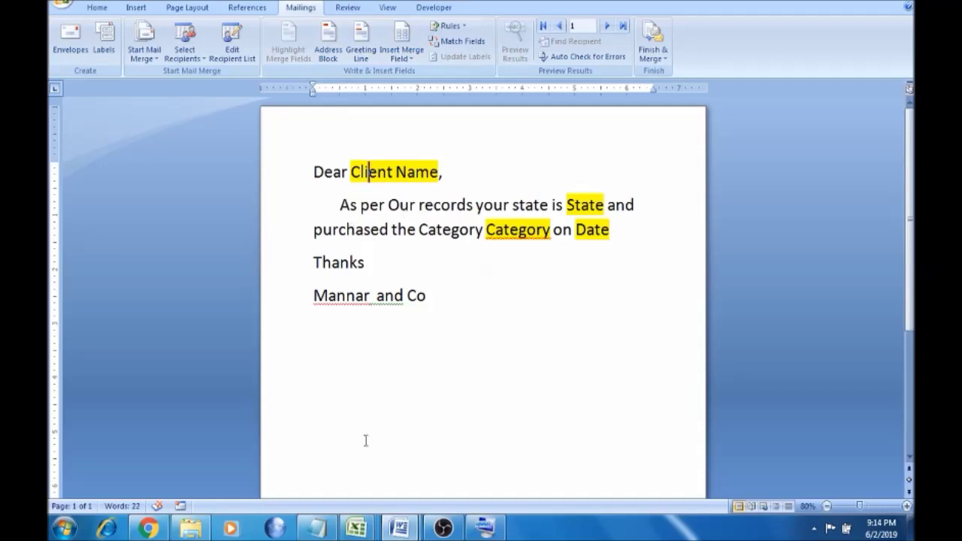
Glance at the customer table, then put the cursor back in the letter's Client Name placeholder
mouse_move(411, 521)
left_click(330, 463)
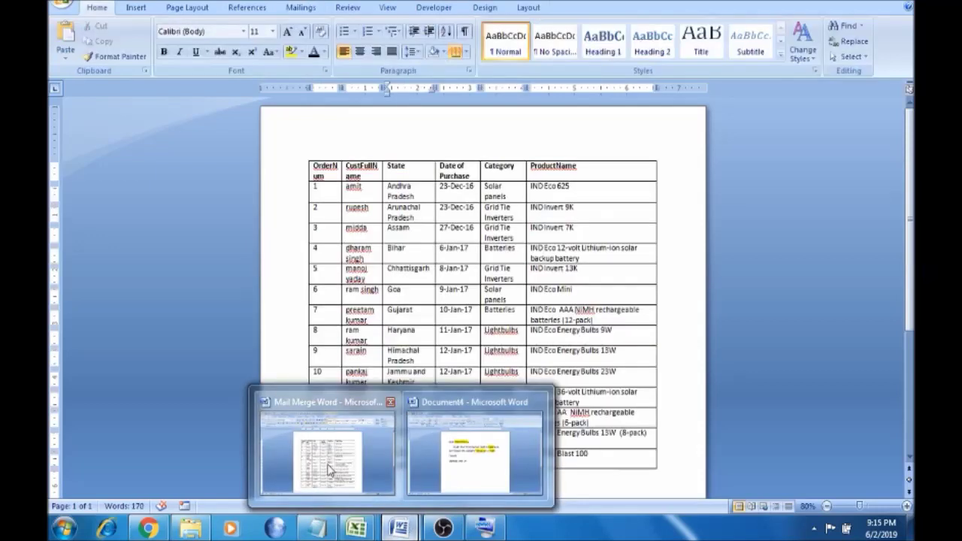
key("alt+Tab")
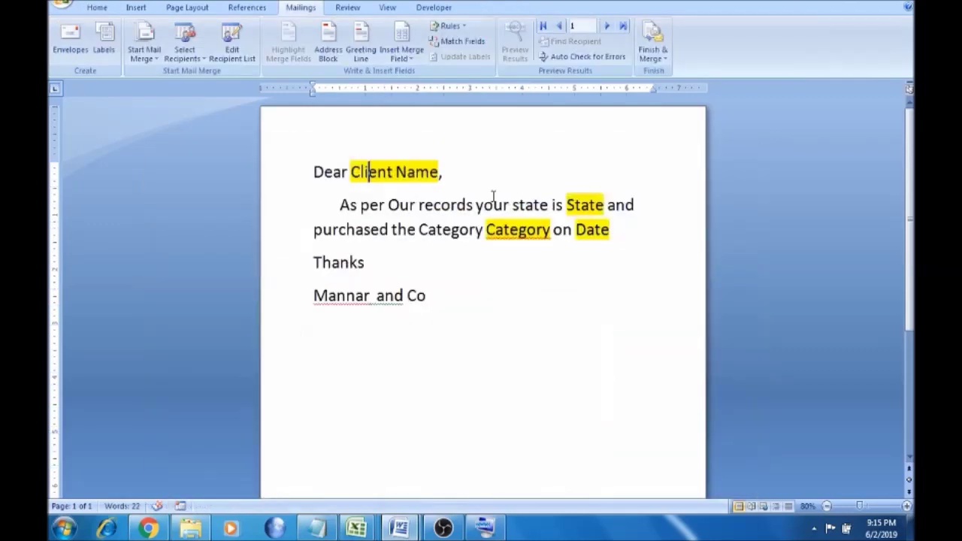
left_click(452, 174)
key("Left")
key("Left")
key("Left")
key("Left")
key("Left")
key("Left")
key("Left")
key("Left")
key("Left")
key("Left")
key("Left")
key("Left")
key("Right")
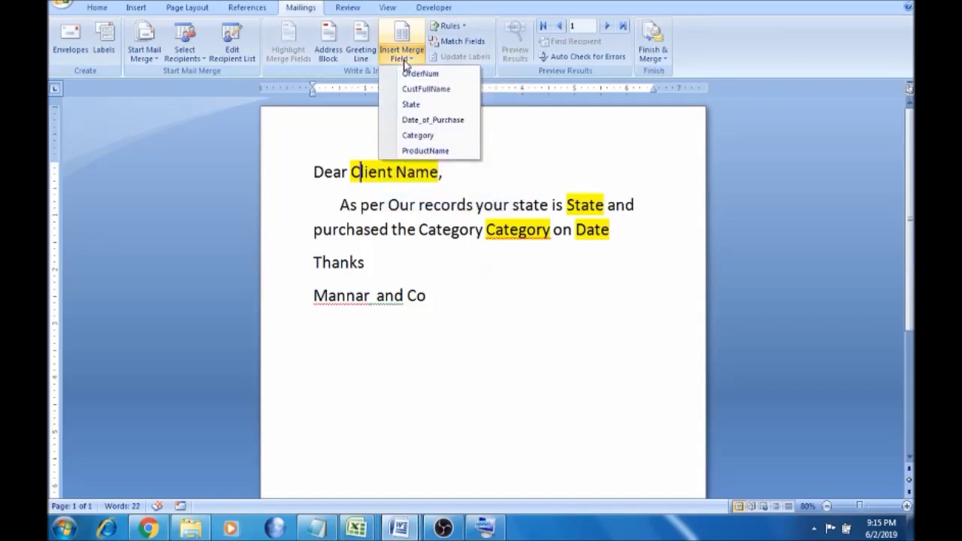
Replace the Client Name and State placeholders with the CustFullName and State merge fields
left_click(374, 167)
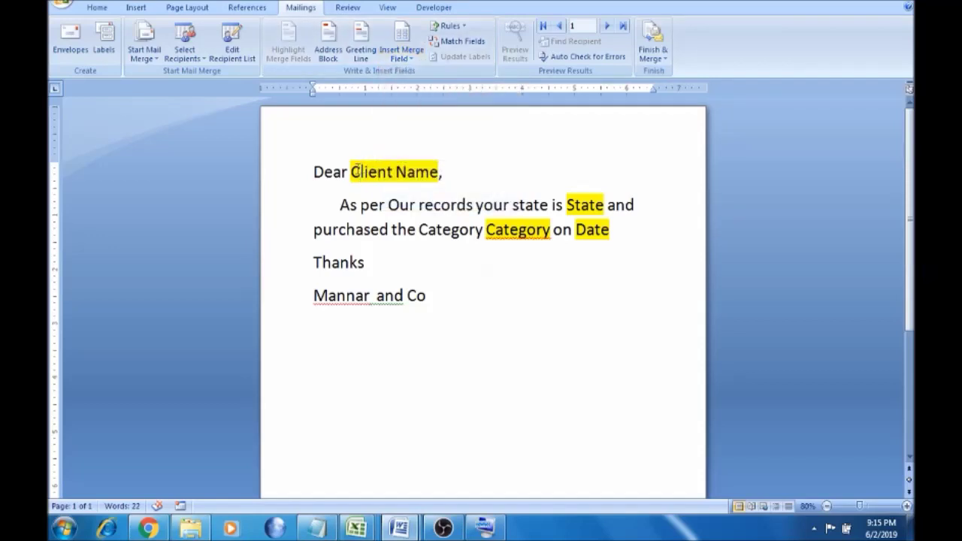
left_click_drag(357, 172, 419, 167)
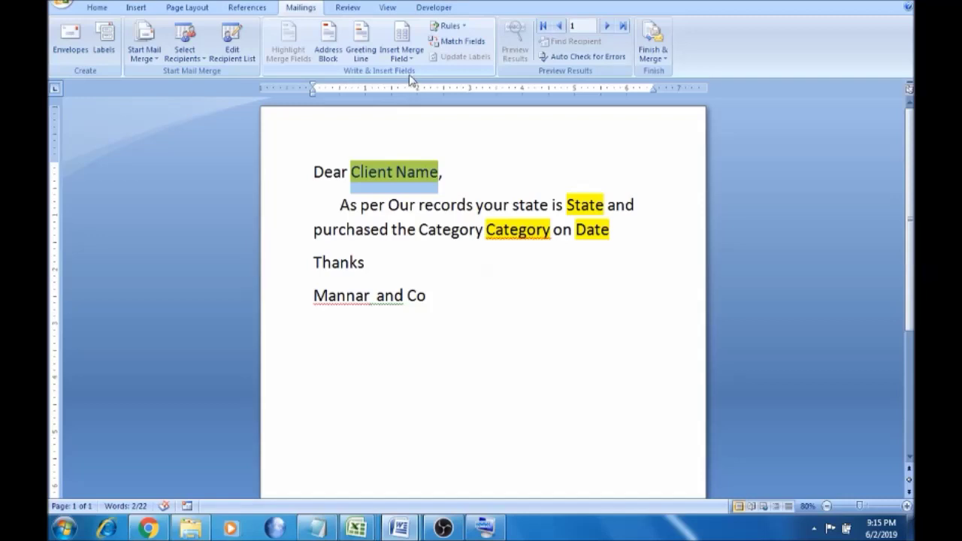
left_click(410, 65)
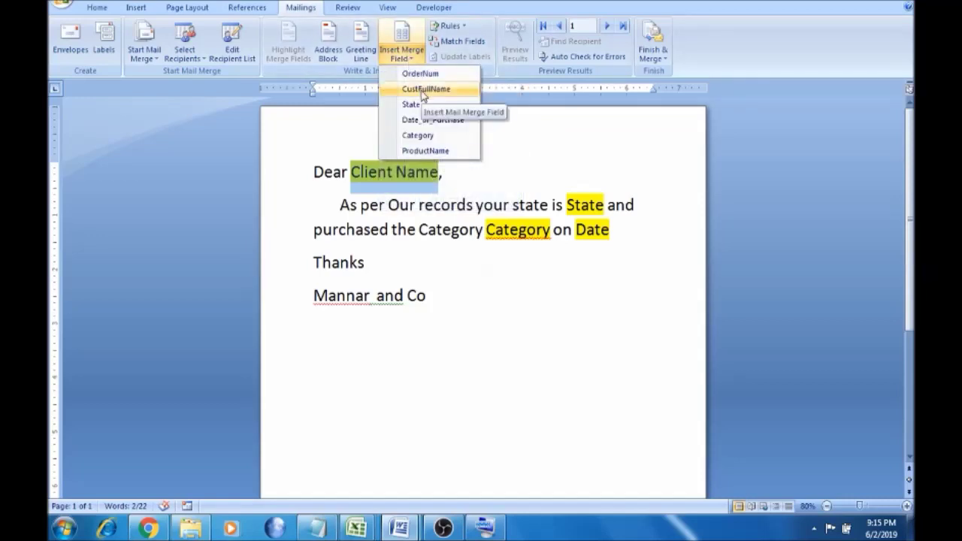
left_click(424, 94)
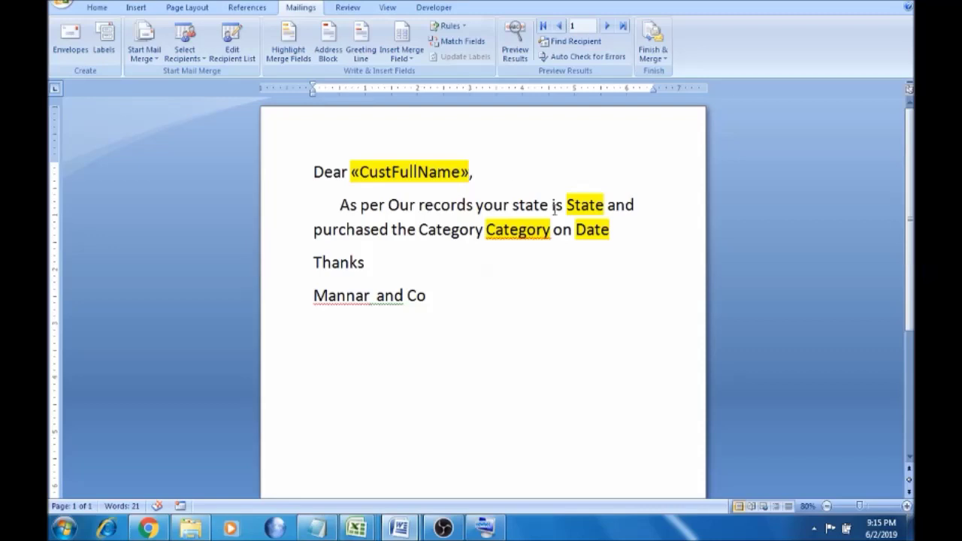
left_click_drag(568, 204, 605, 205)
left_click(410, 60)
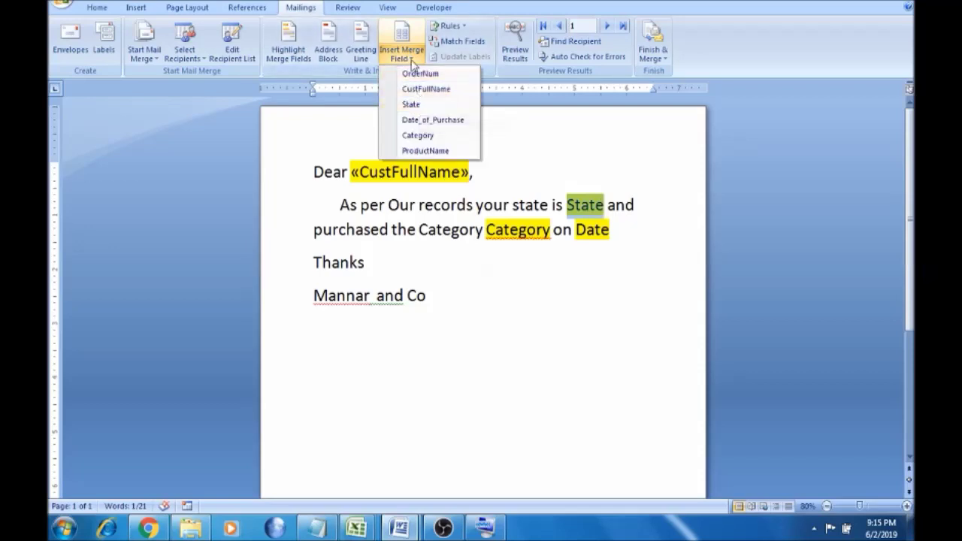
left_click(421, 106)
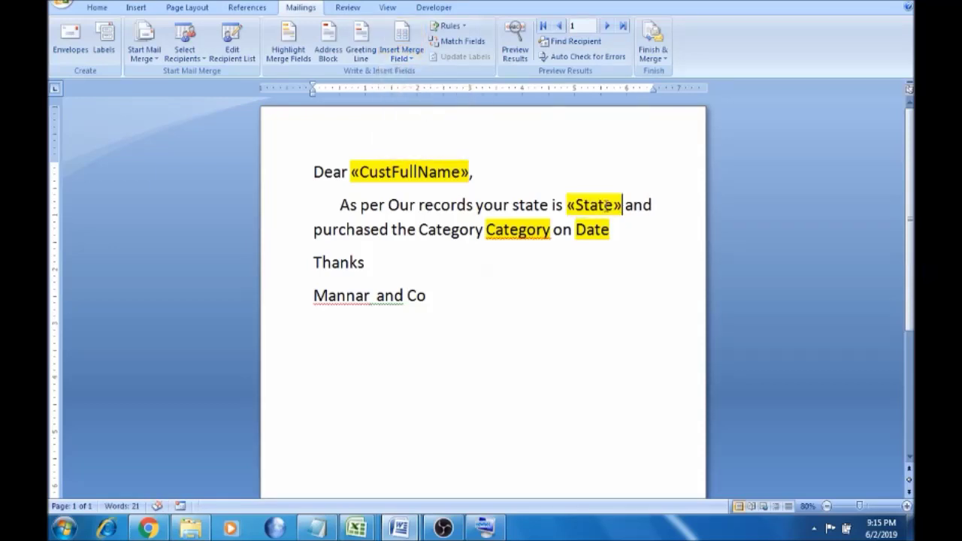
Replace Category and Date with the Category and Date_of_Purchase fields, ending with a period
left_click_drag(487, 229, 551, 229)
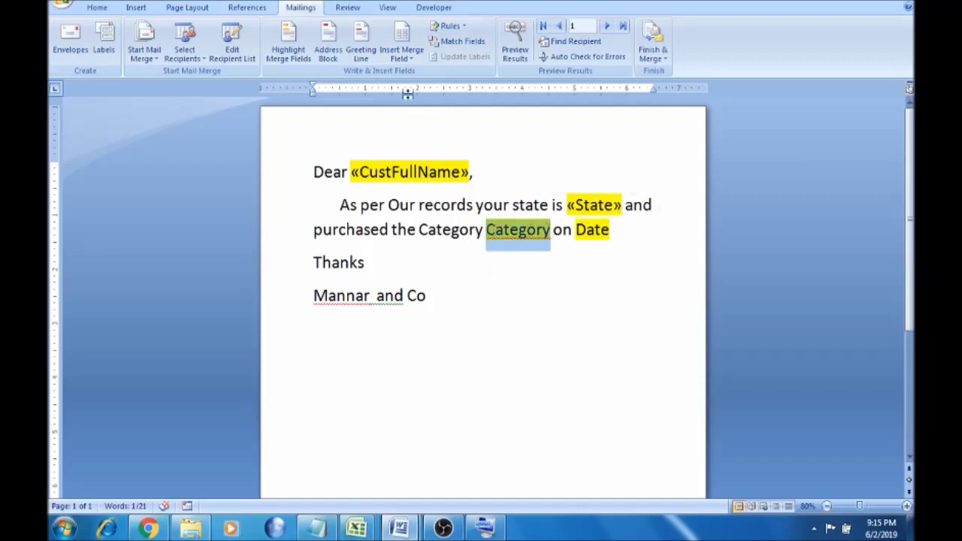
left_click(406, 57)
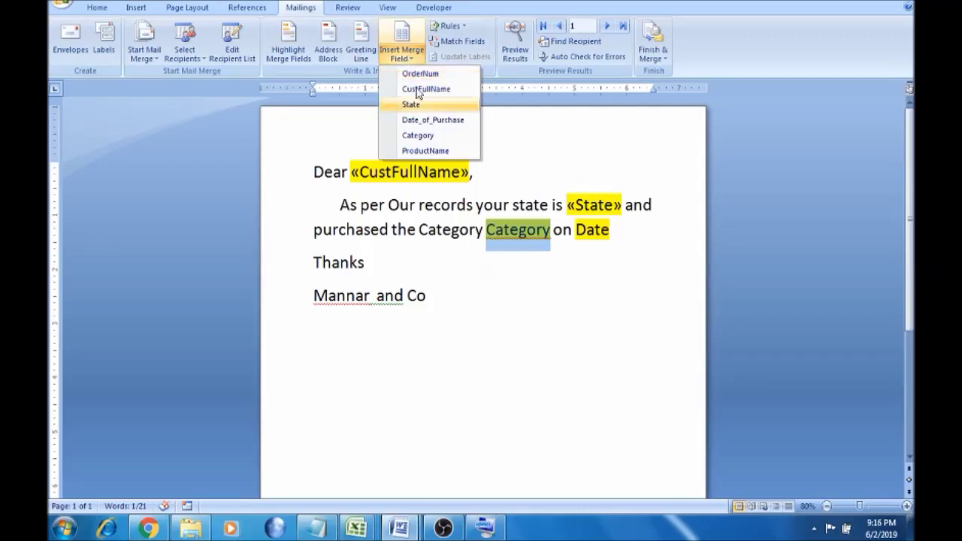
left_click(421, 135)
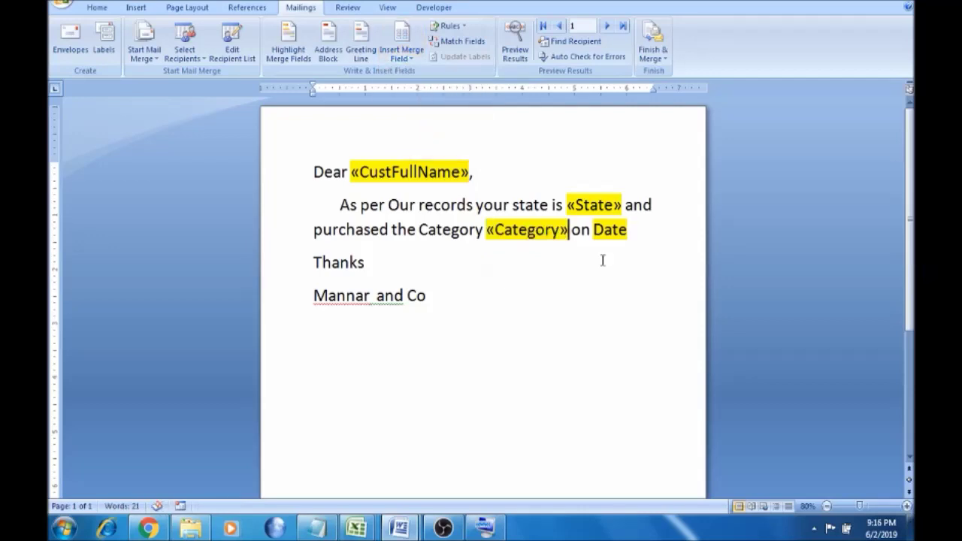
left_click_drag(595, 229, 625, 229)
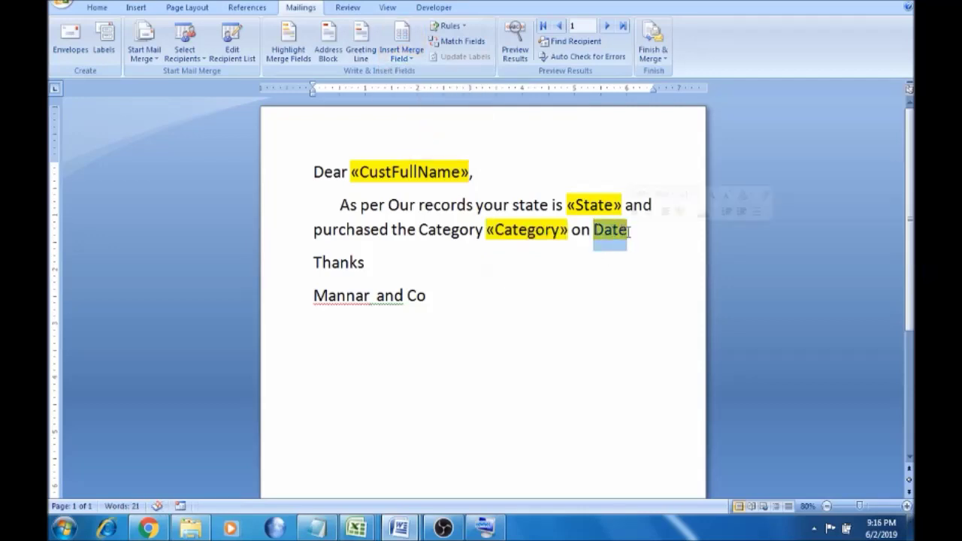
left_click(404, 65)
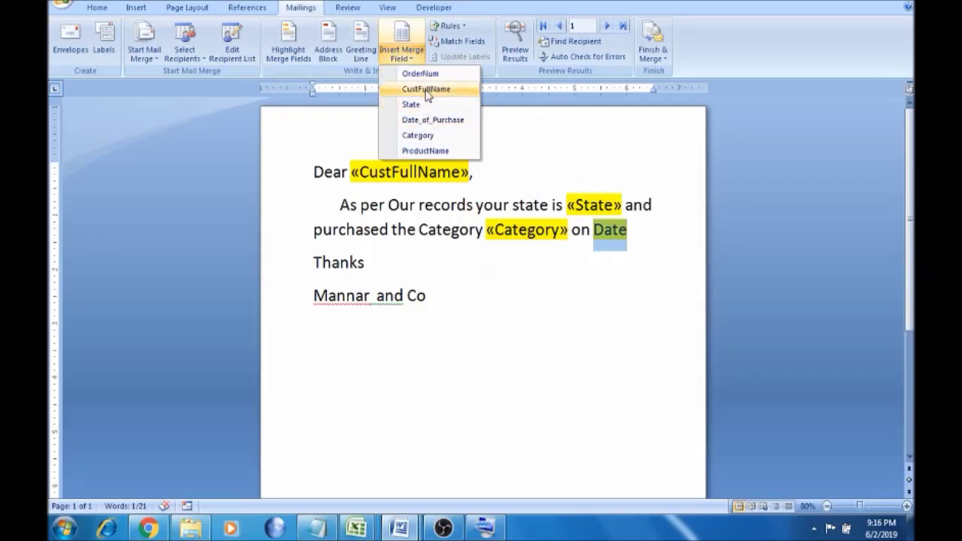
left_click(430, 123)
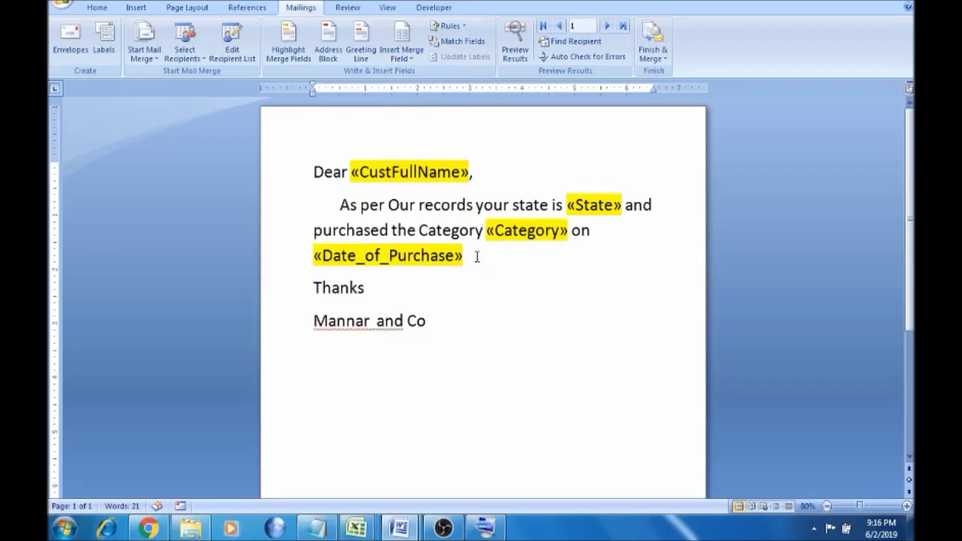
type(".")
left_click(440, 319)
Preview the first merged record and compare its values against the customer table
left_click(524, 59)
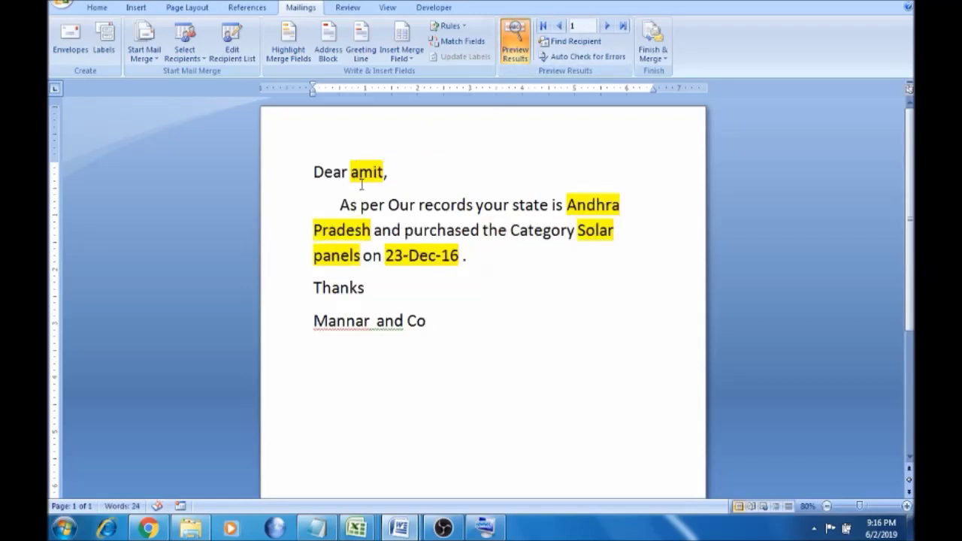
left_click(393, 531)
left_click(355, 475)
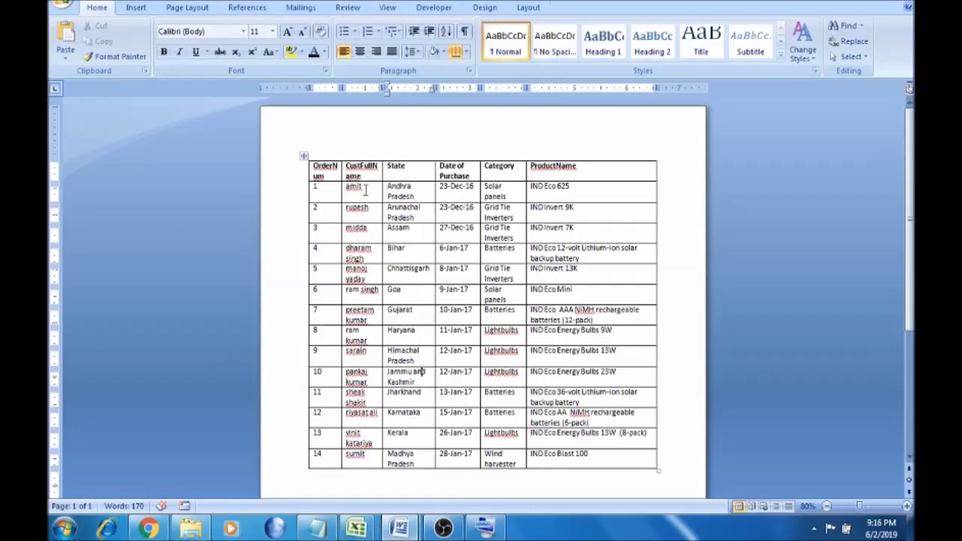
key("alt+Tab")
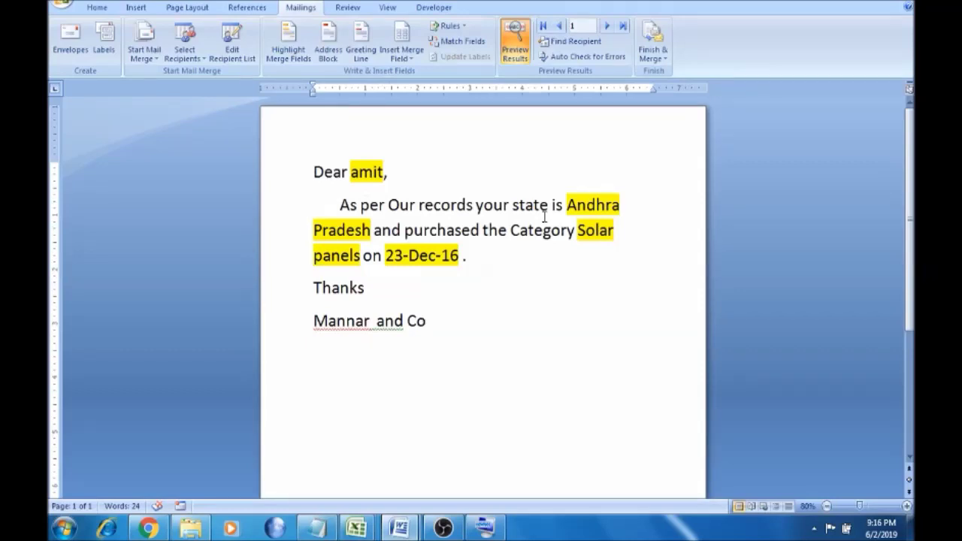
key("alt+Tab")
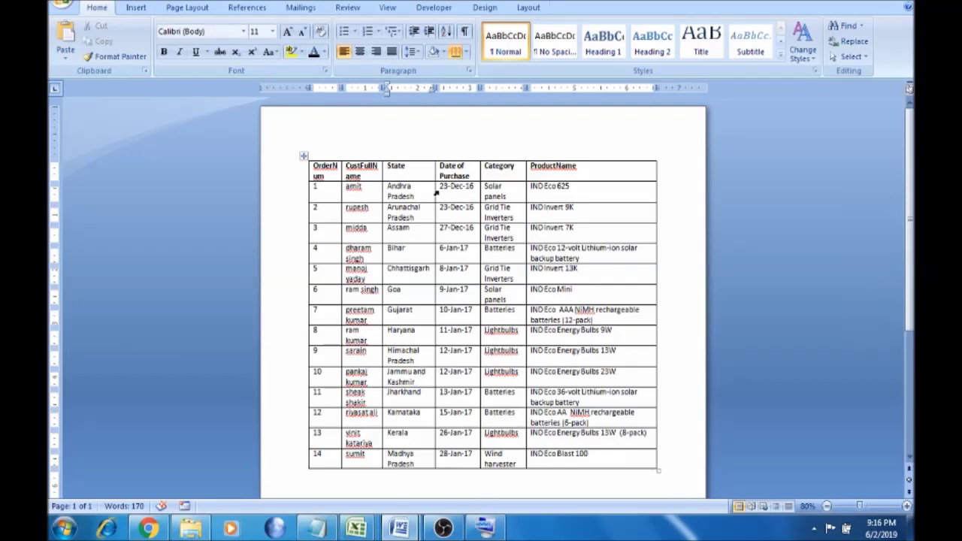
key("alt+Tab")
key("Up")
key("Down")
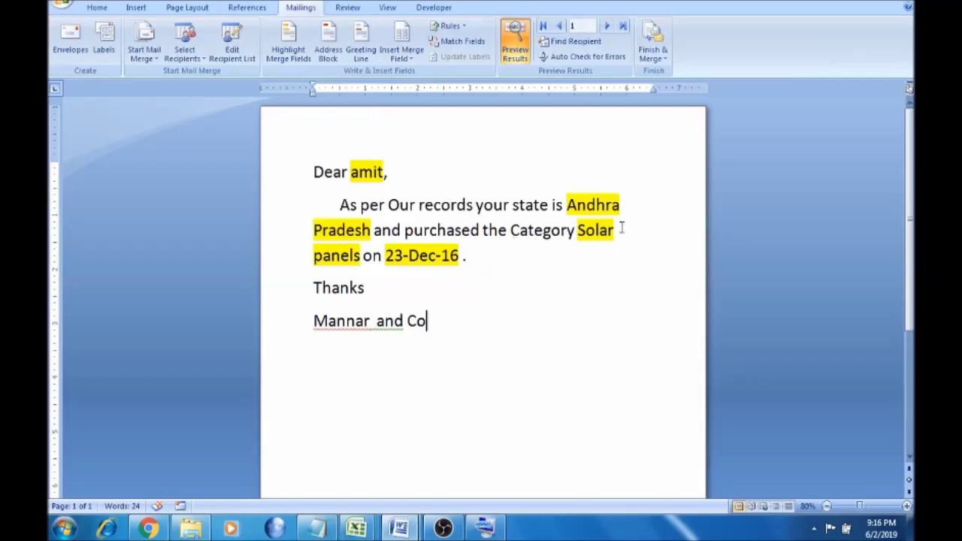
left_click(651, 68)
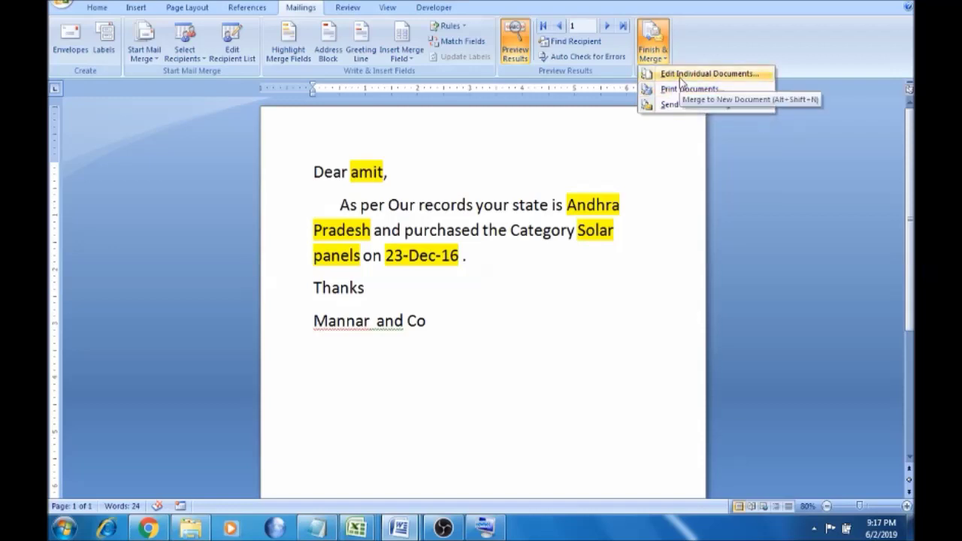
Merge all records into a new document via Edit Individual Documents
left_click(680, 75)
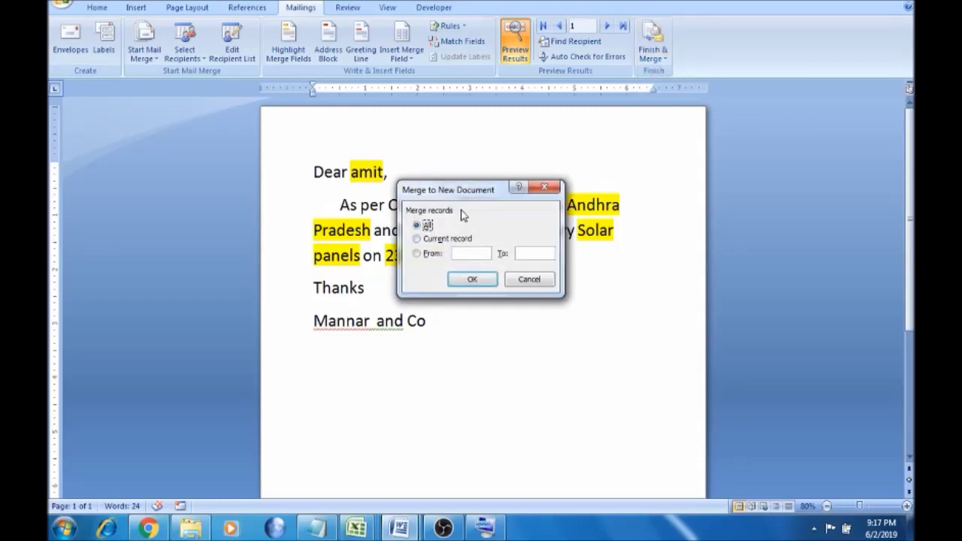
left_click(471, 279)
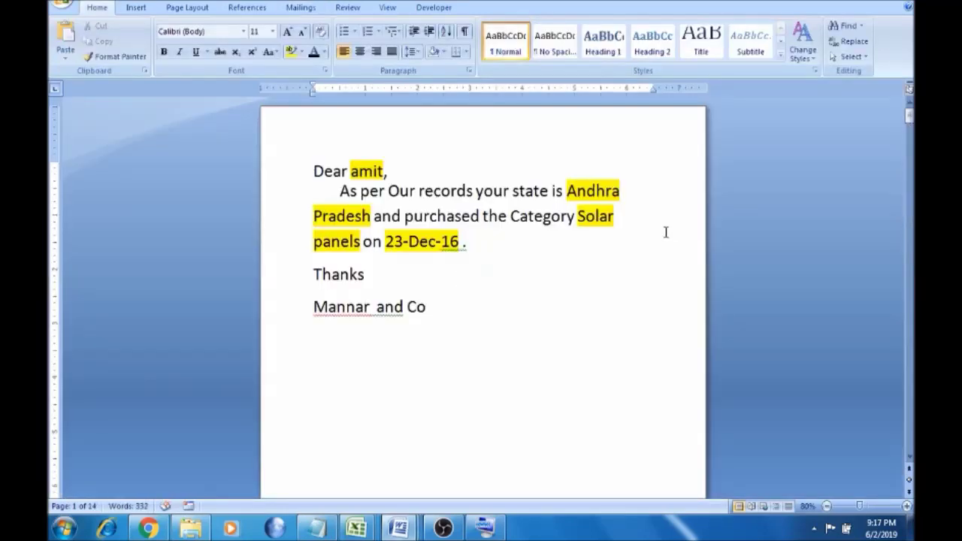
mouse_move(910, 115)
left_mouse_down()
mouse_move(910, 141)
mouse_move(909, 115)
left_mouse_up()
left_click_drag(909, 120, 910, 147)
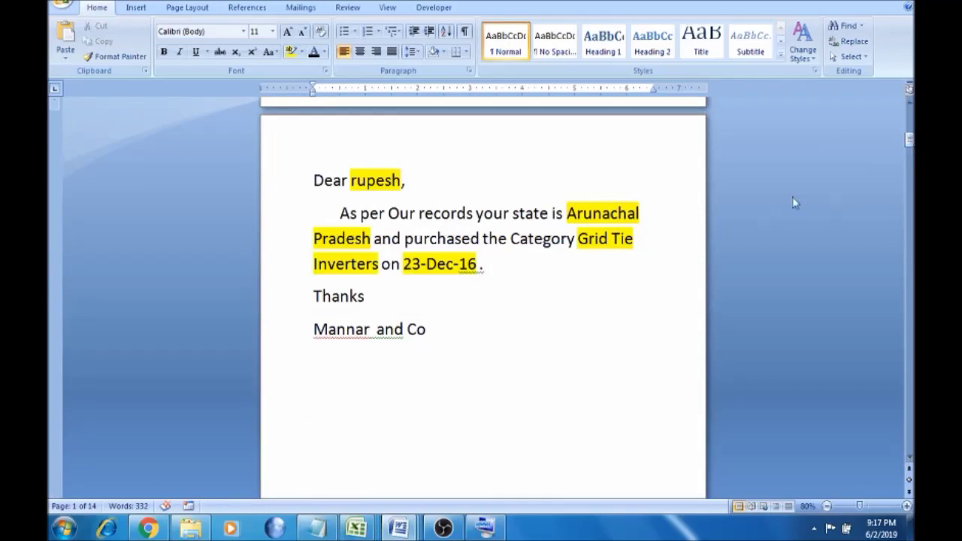
left_click_drag(909, 141, 911, 159)
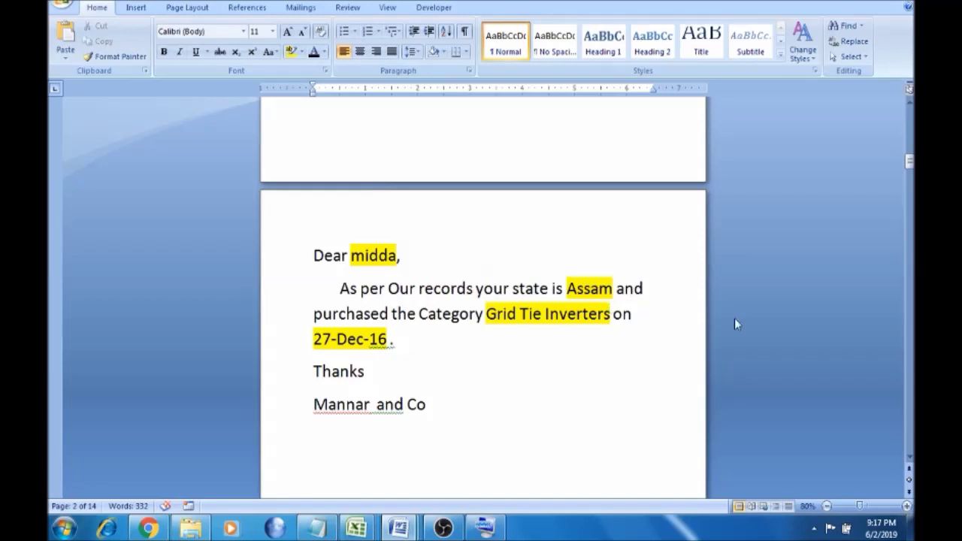
left_click_drag(908, 161, 908, 453)
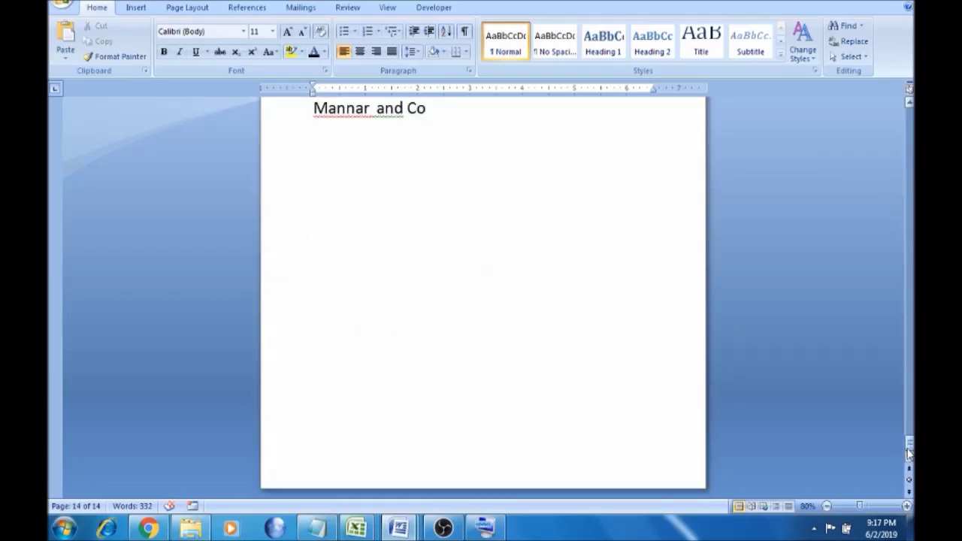
left_click_drag(909, 453, 910, 114)
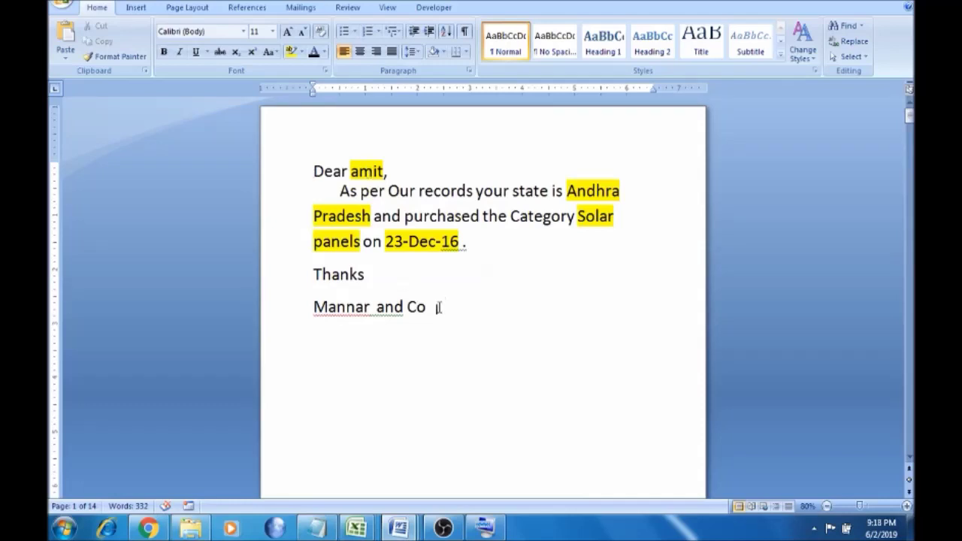
left_click_drag(429, 309, 325, 175)
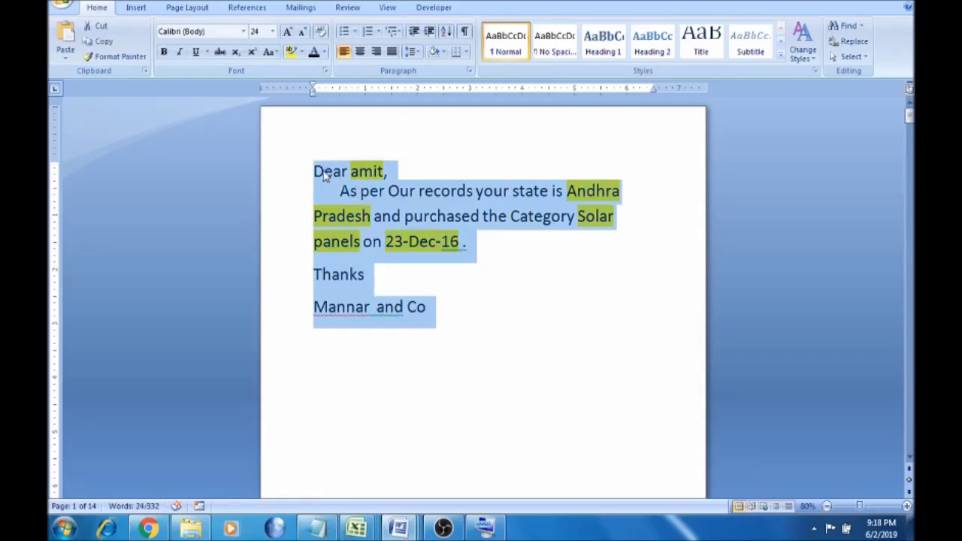
Copy the letter and paste it into a new blank document
key("ctrl+c")
key("ctrl+n")
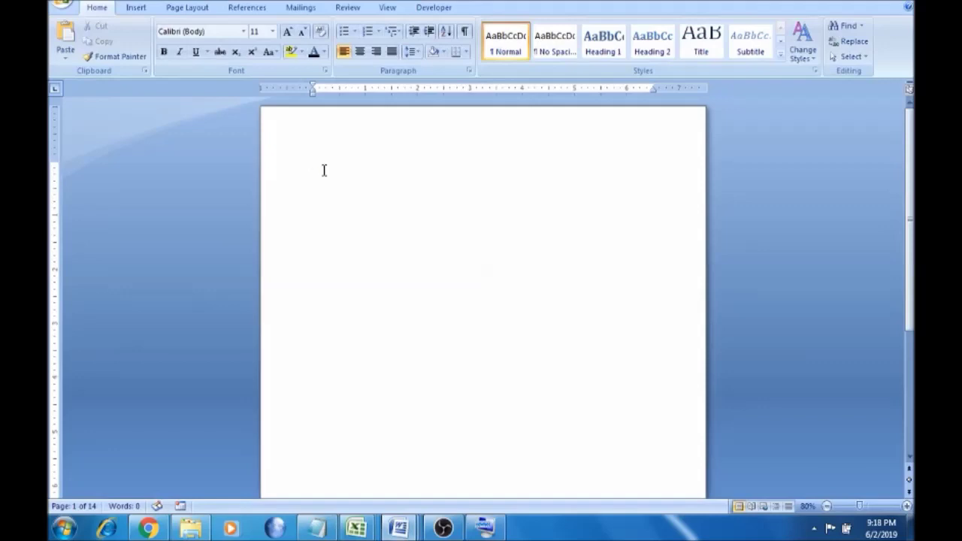
key("ctrl+v")
Delete the sample customer name, Andhra Pradesh, Solar panels and 23-Dec-16 from the copy
left_click(350, 172)
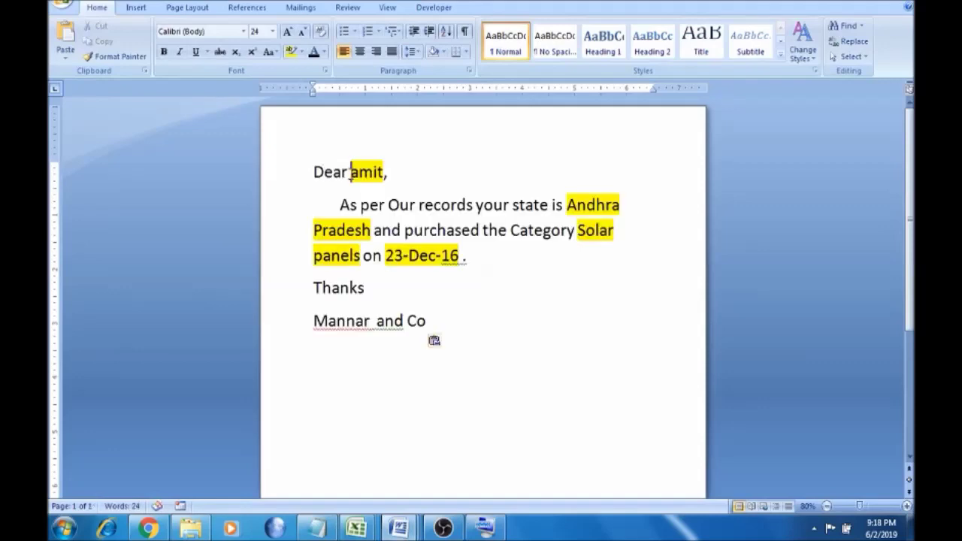
key("shift+Right")
key("shift+Right")
key("shift+Right")
key("shift+Right")
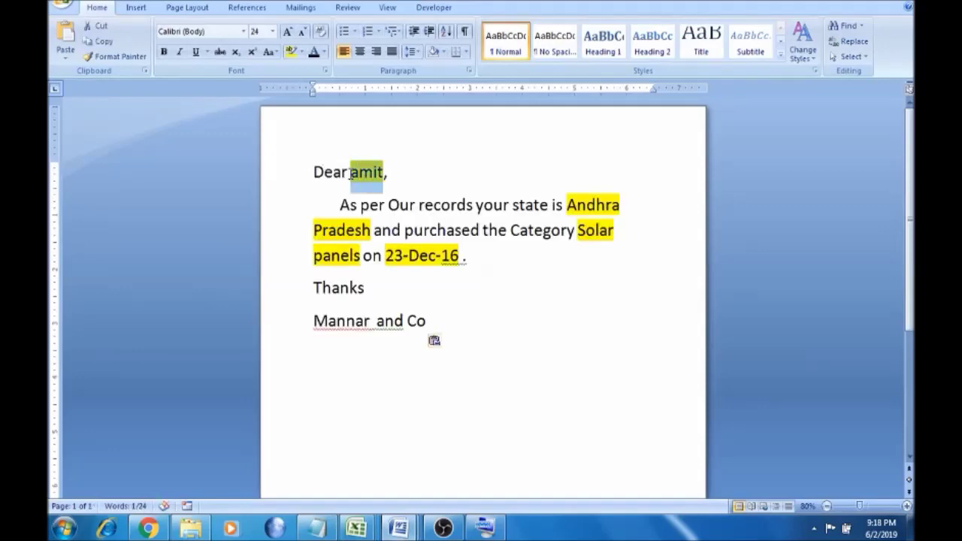
key("Delete")
type(",")
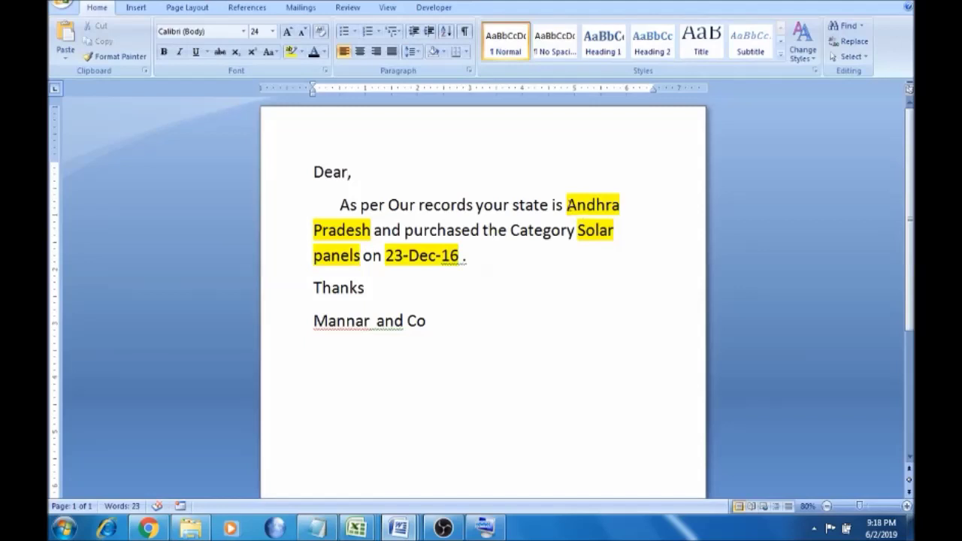
key("Delete")
key("Delete")
key("Delete")
key("Delete")
key("Delete")
key("Delete")
key("Delete")
key("Delete")
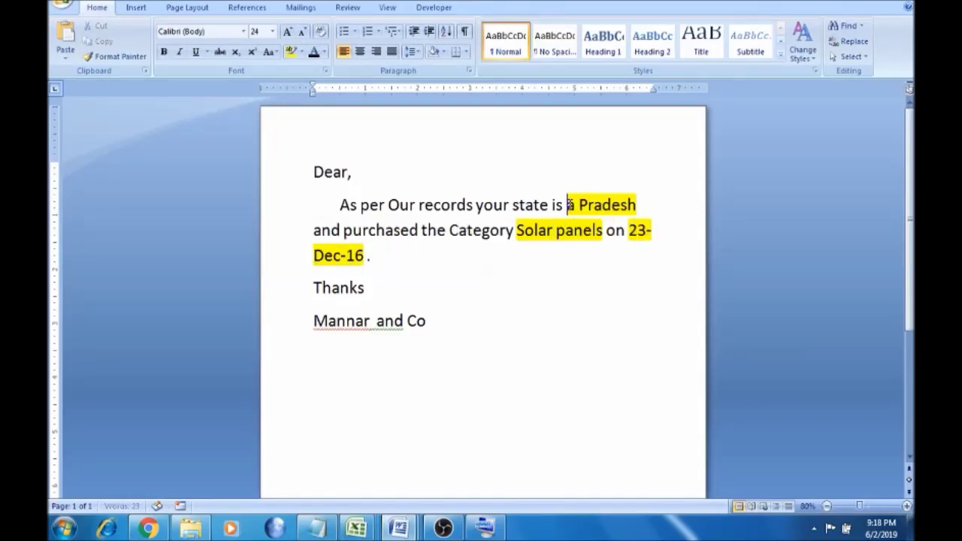
key("Delete")
key("Delete")
key("Delete")
key("Delete")
key("Delete")
key("Delete")
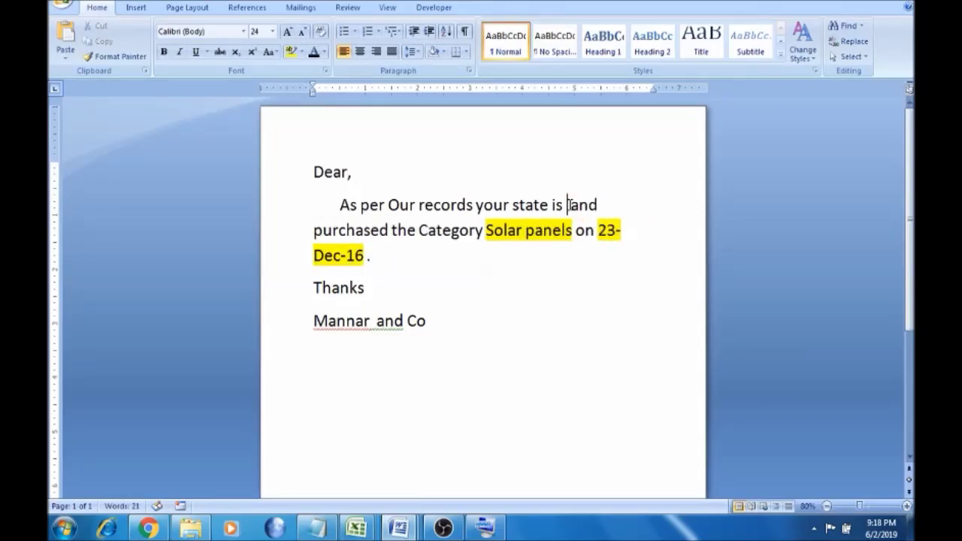
left_click_drag(486, 230, 571, 230)
key("Delete")
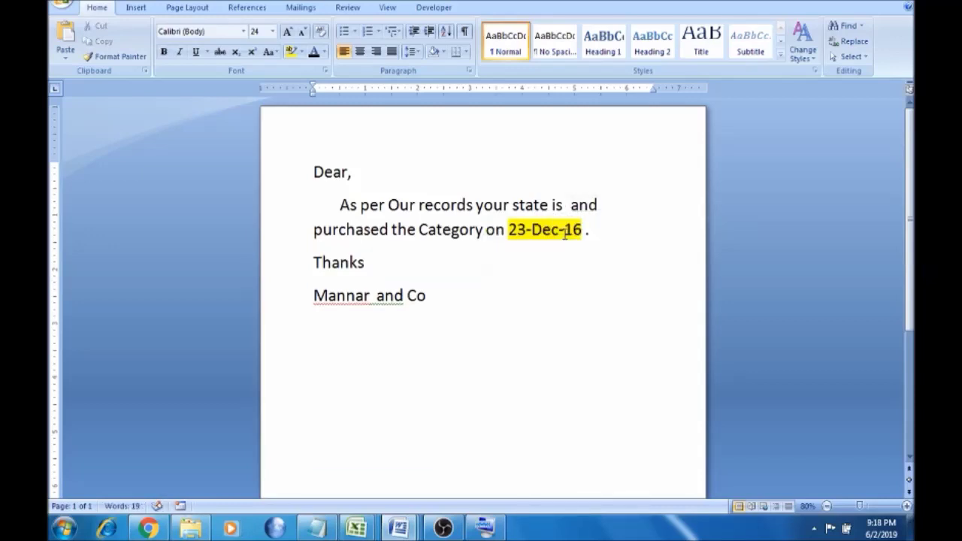
left_click_drag(509, 230, 589, 231)
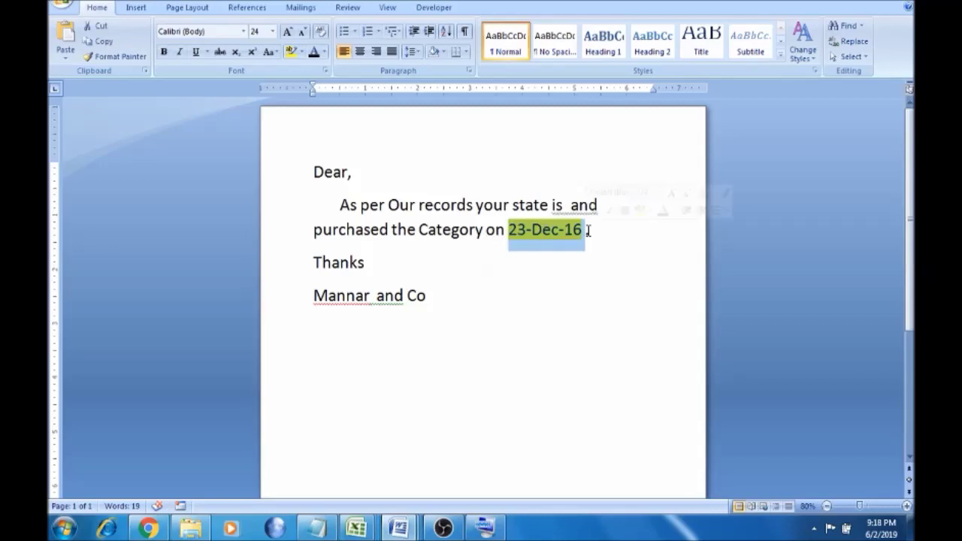
key("Delete")
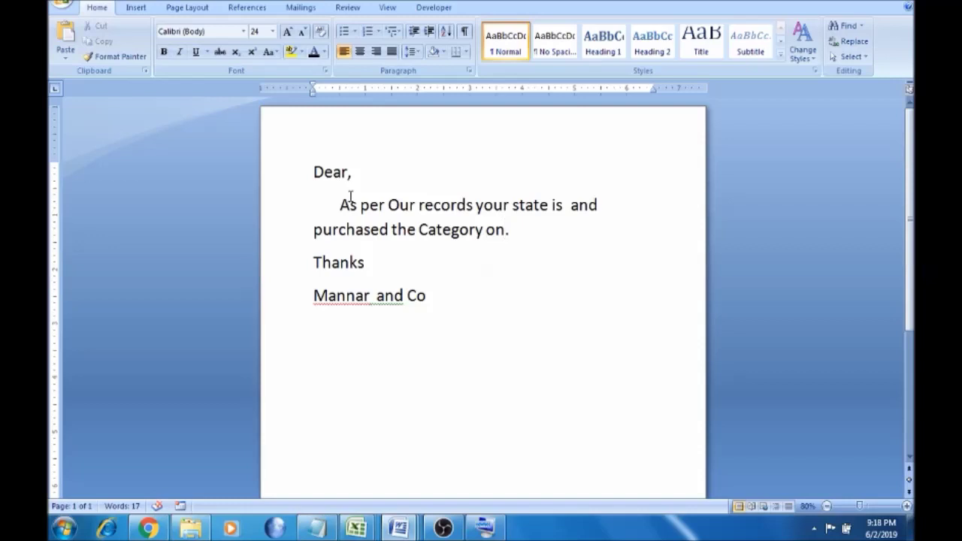
left_click(309, 7)
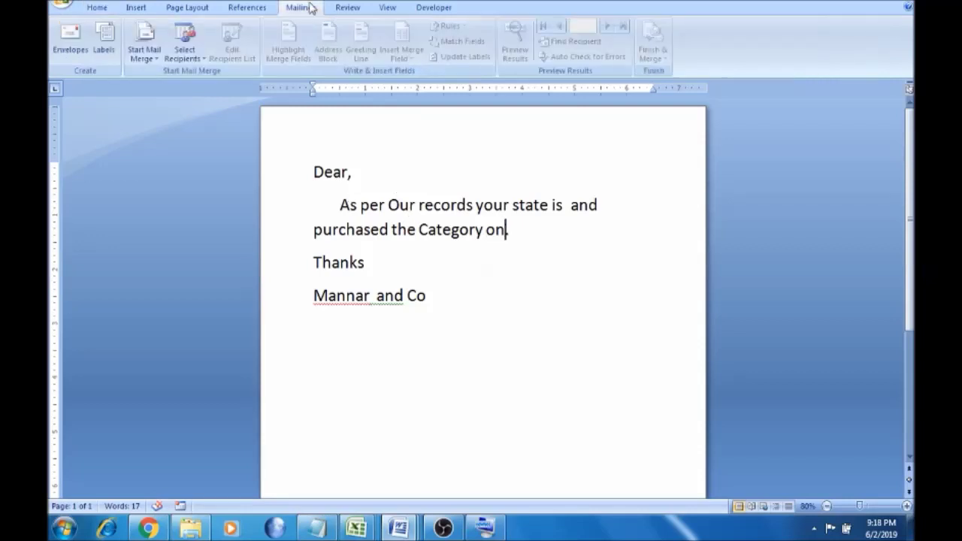
Link the letter to Sheet1$ of Mail Merge Excel.xlsx on the Desktop as recipients
left_click(187, 53)
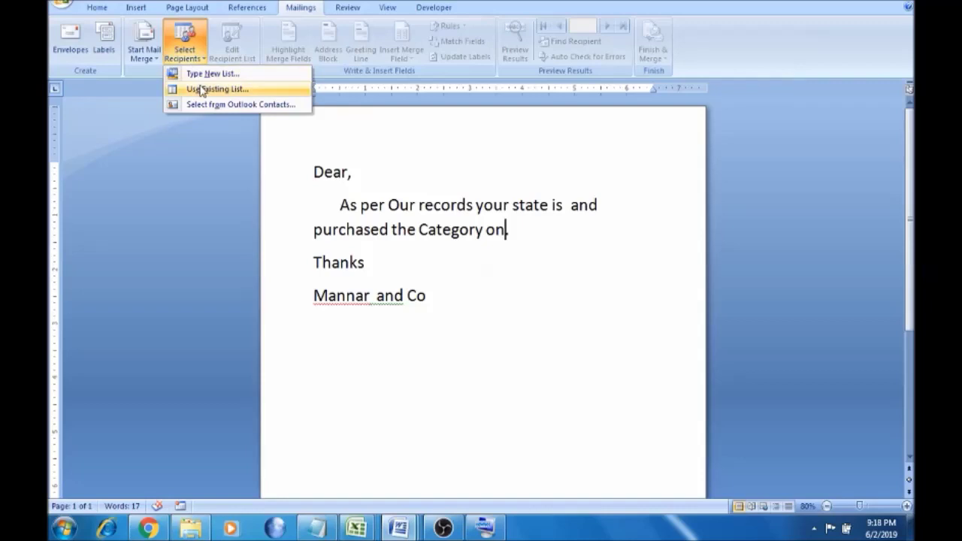
left_click(202, 89)
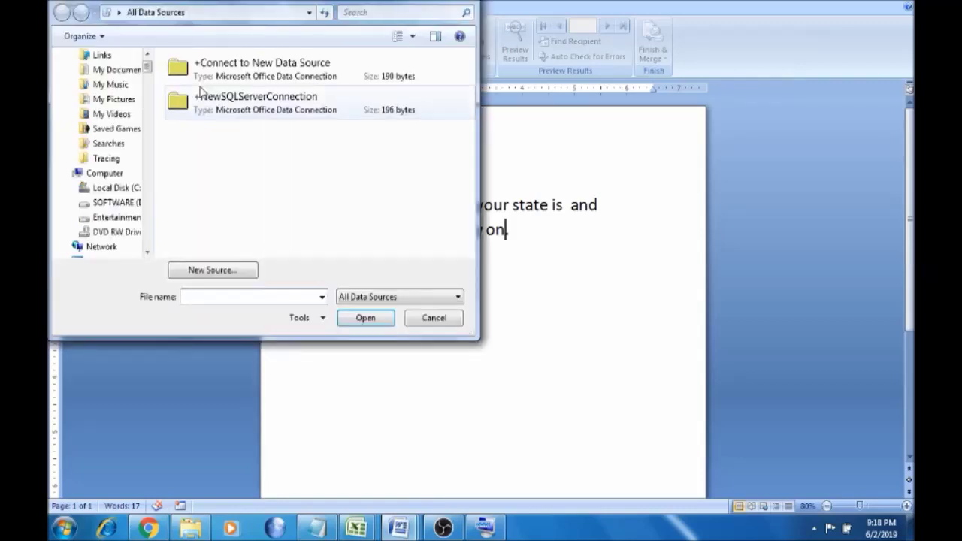
left_click(113, 127)
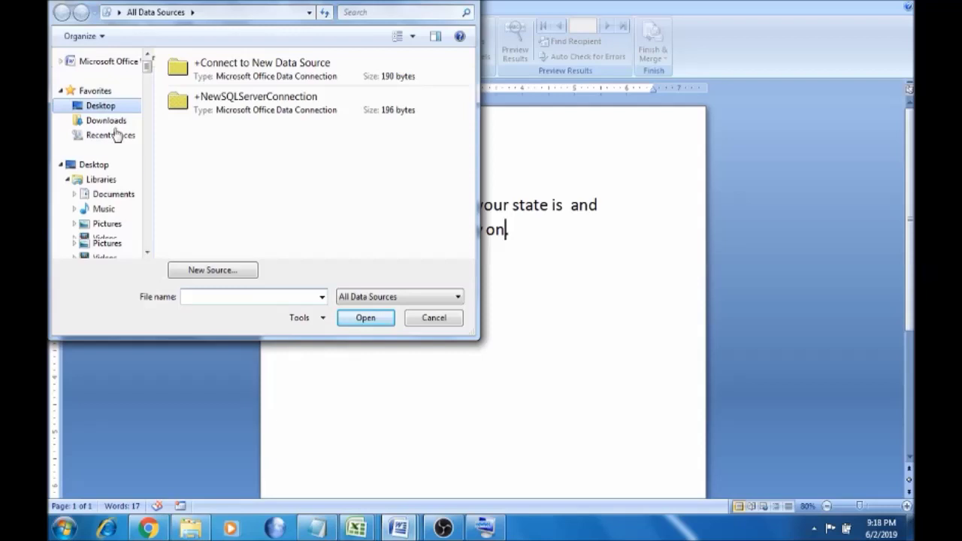
type("mai")
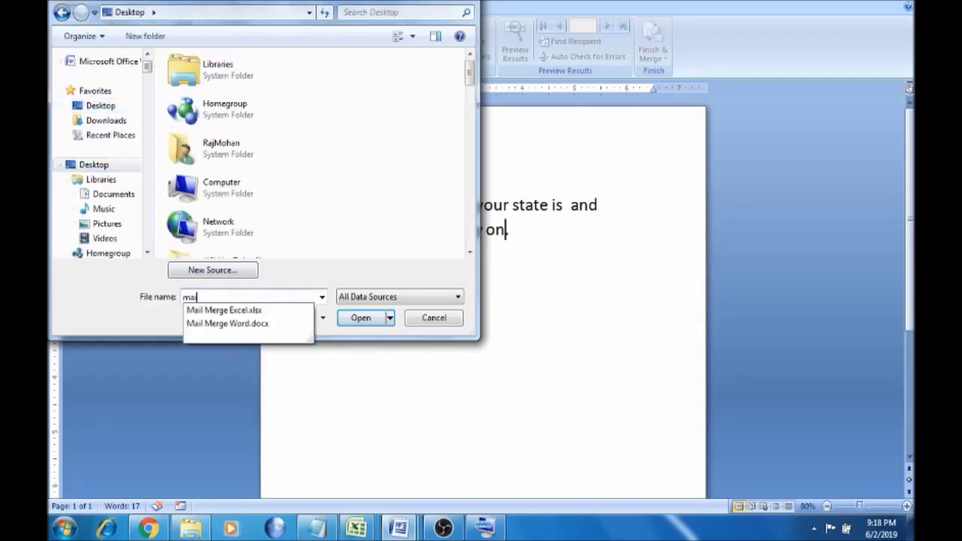
left_click(218, 316)
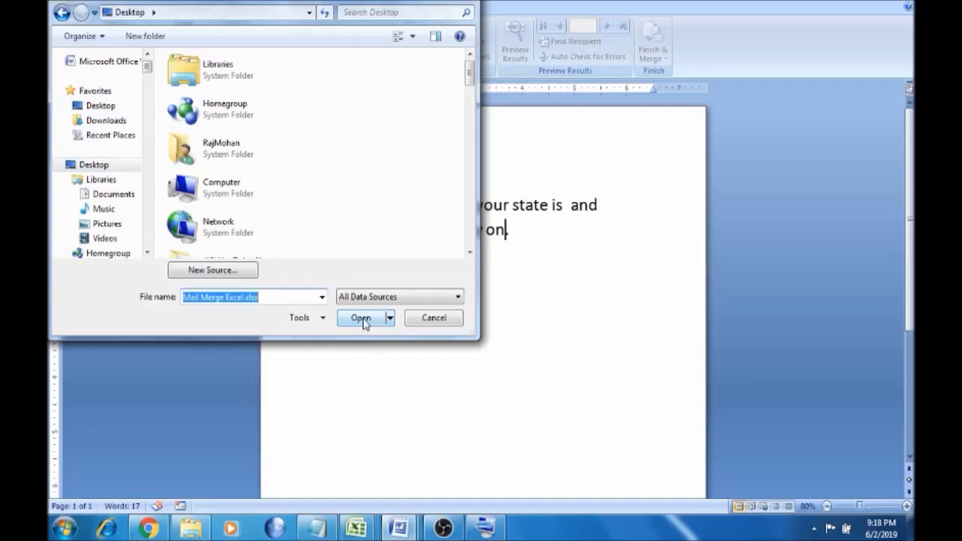
left_click(364, 319)
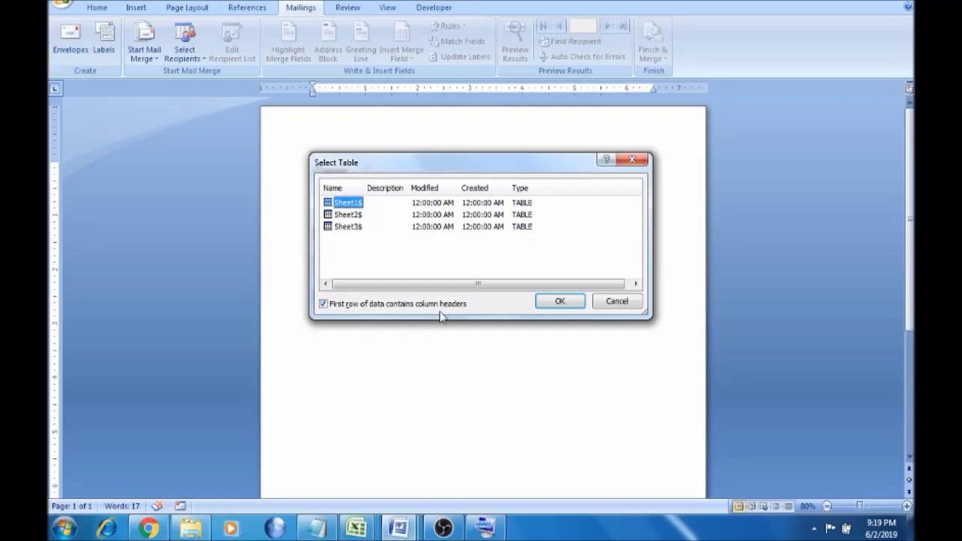
left_click(556, 300)
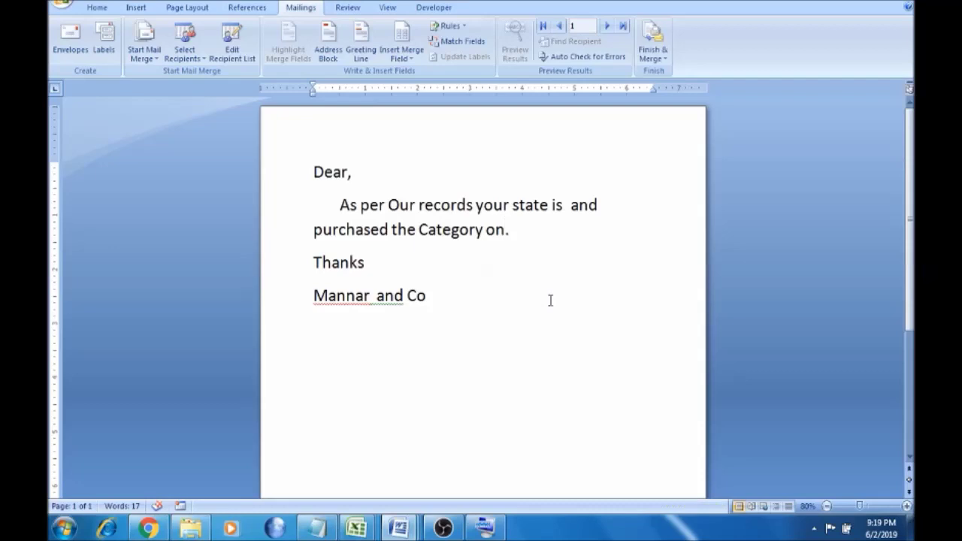
Insert the CustFullName field after 'Dear' and the State field after 'state is'
left_click(351, 173)
key("Left")
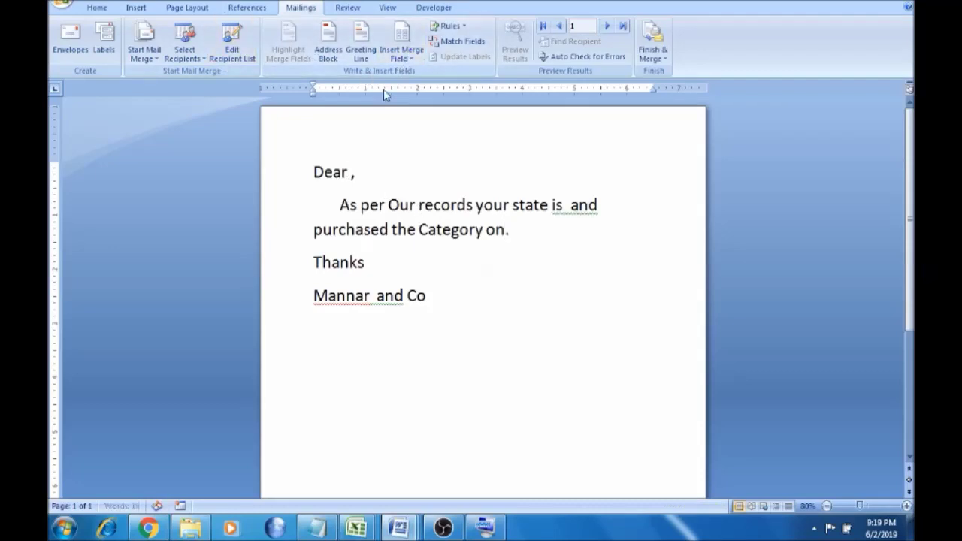
left_click(411, 60)
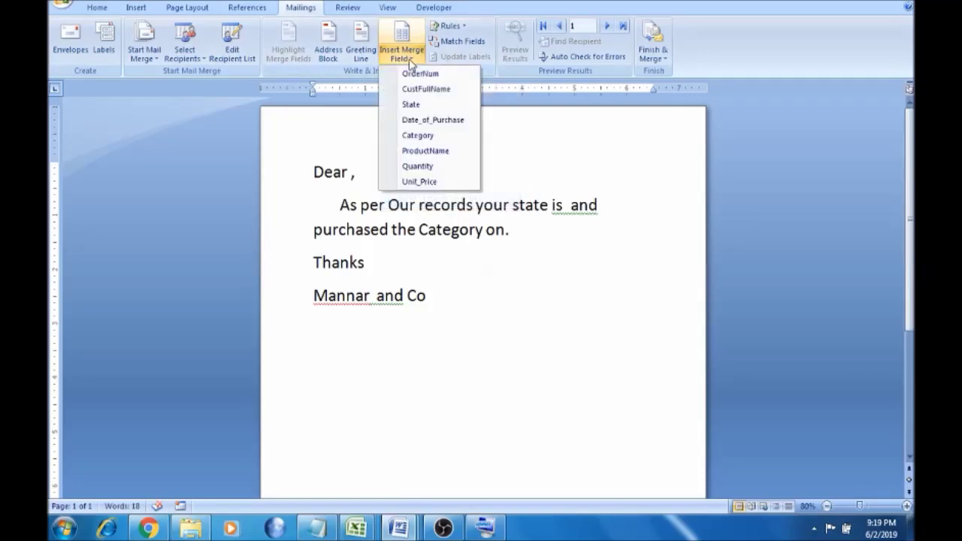
left_click(418, 90)
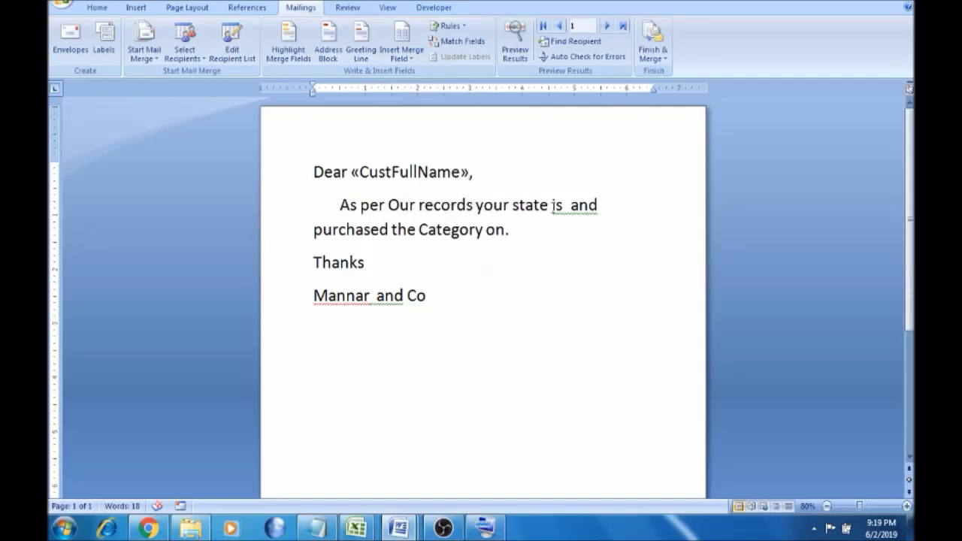
left_click(569, 205)
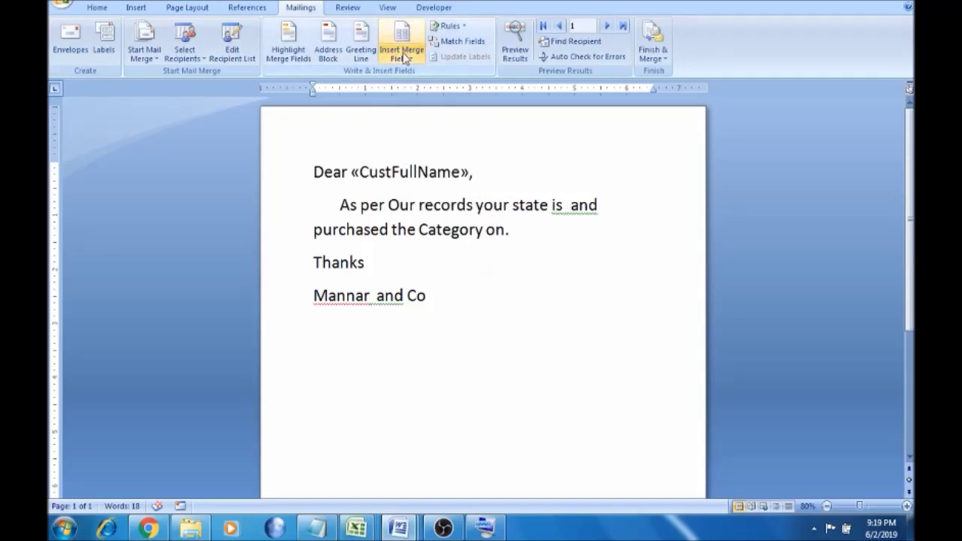
left_click(403, 58)
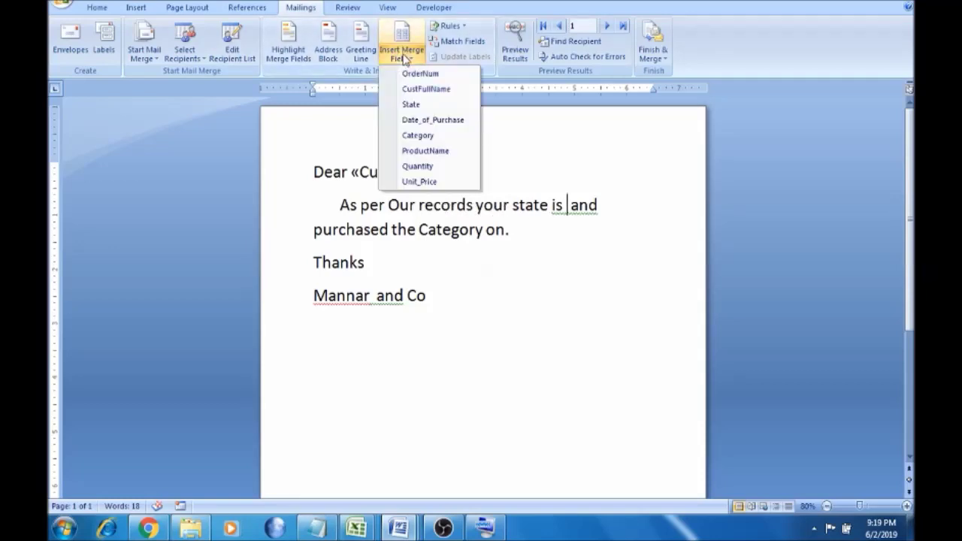
left_click(411, 105)
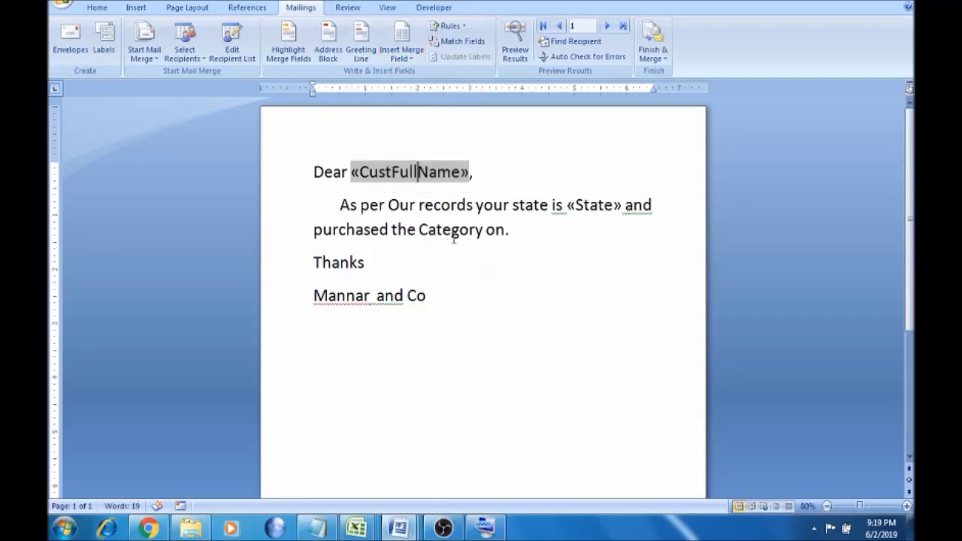
Insert the Category field and the Date_of_Purchase field after 'on', followed by a period
left_click(486, 232)
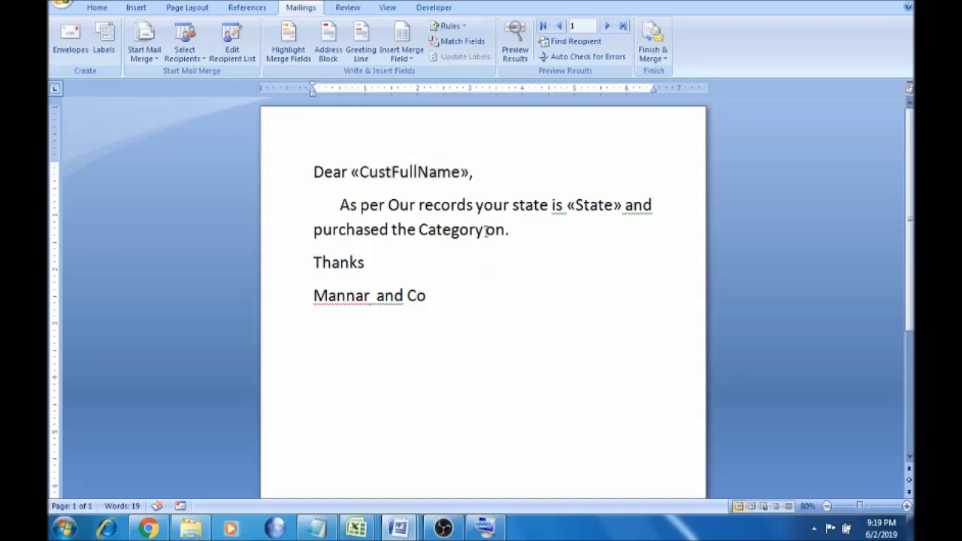
left_click(413, 61)
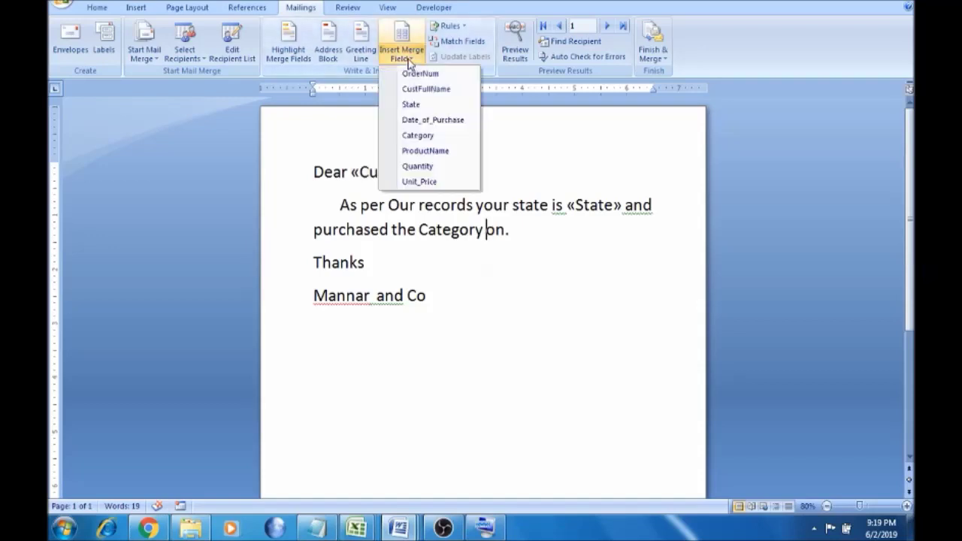
left_click(424, 133)
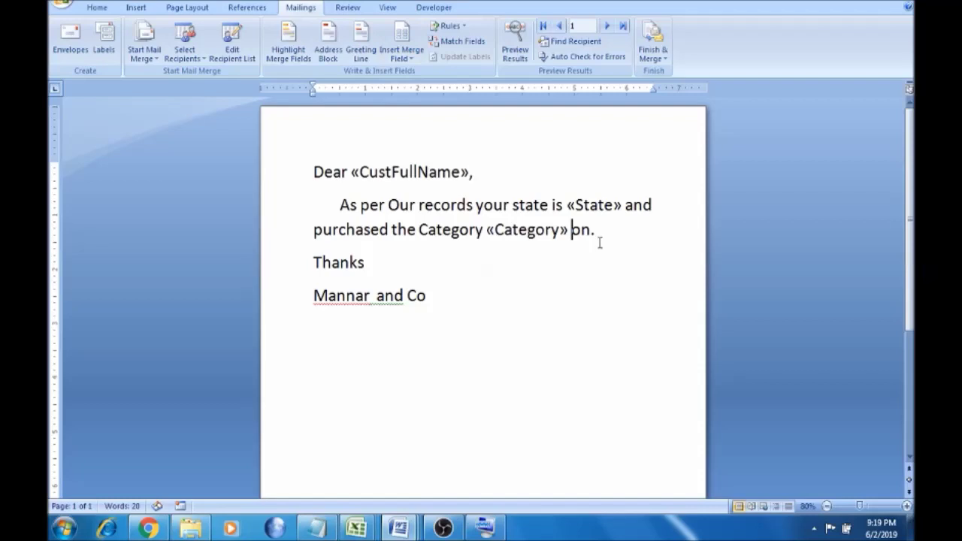
key("End")
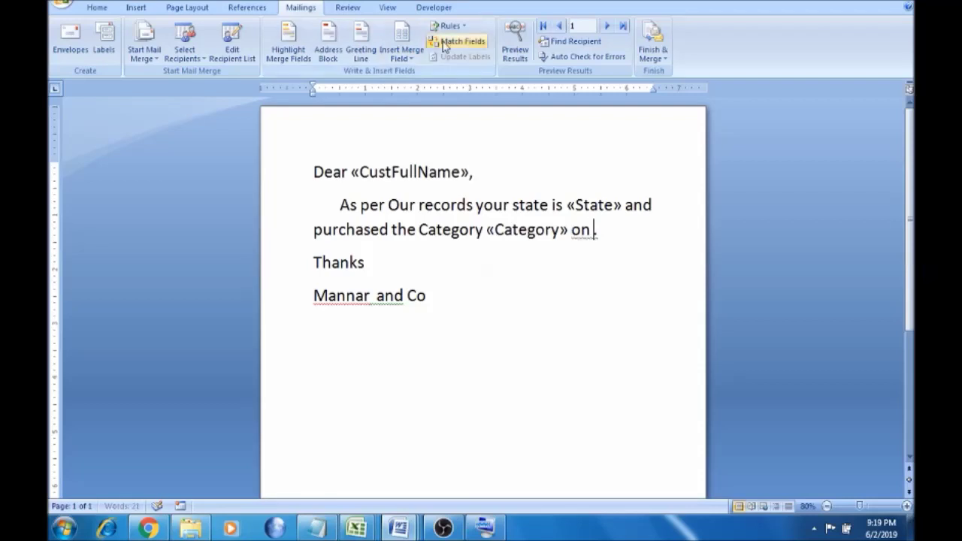
left_click(404, 56)
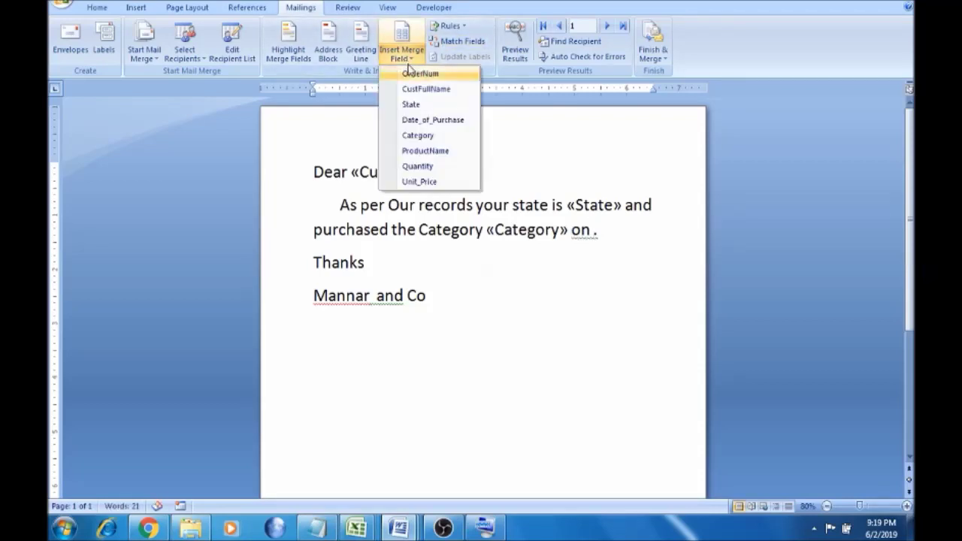
left_click(422, 121)
type(".")
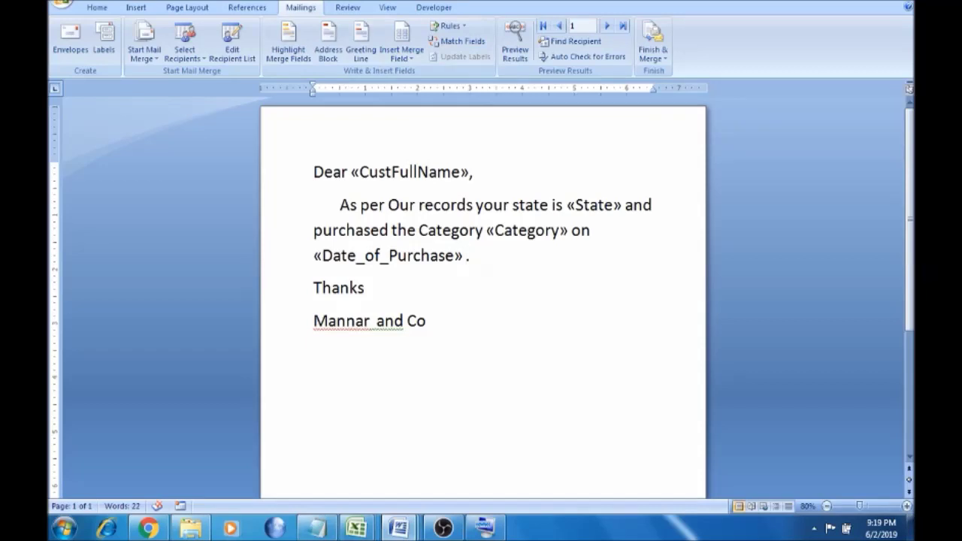
Type 'total Qty' and insert the Quantity merge field before the period
type("and")
key("BackSpace")
key("BackSpace")
key("BackSpace")
type("total Qty")
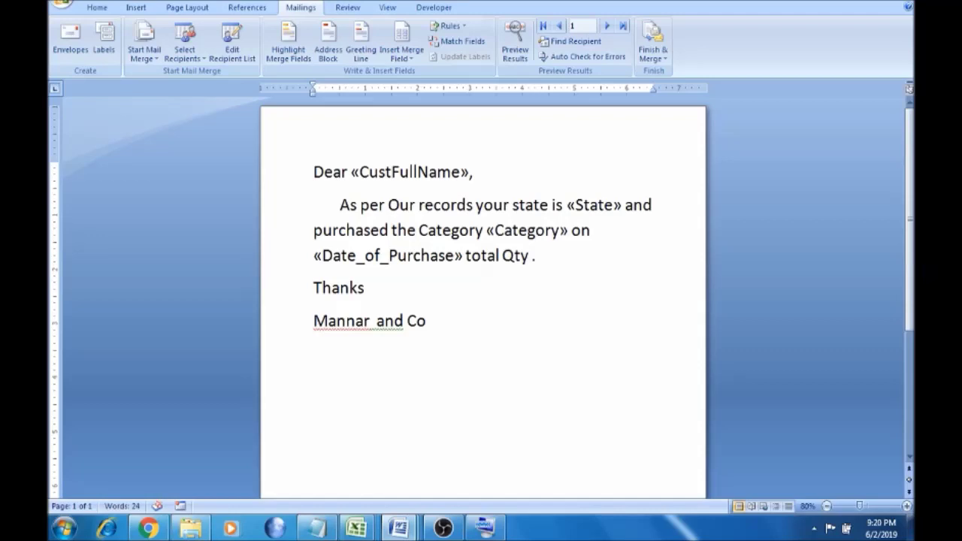
left_click(413, 57)
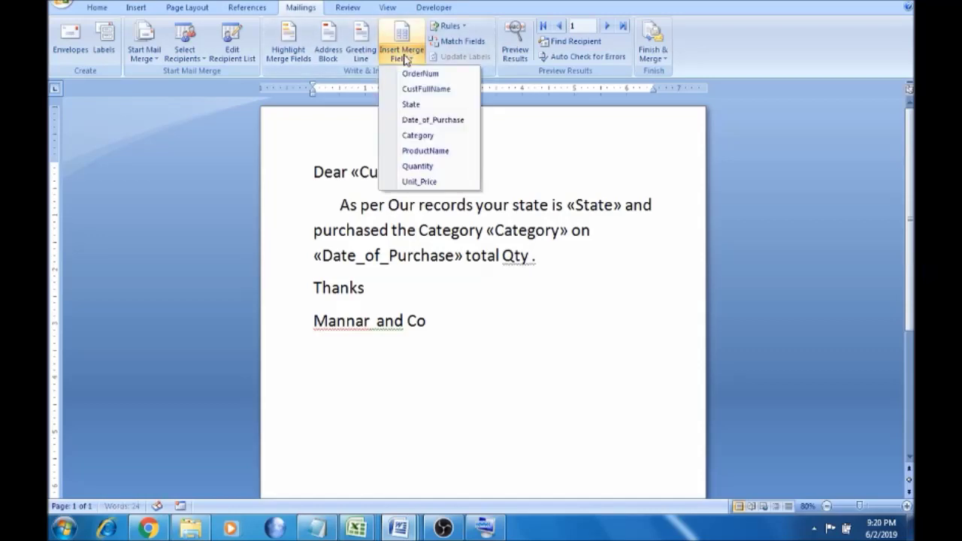
left_click(426, 168)
type(".")
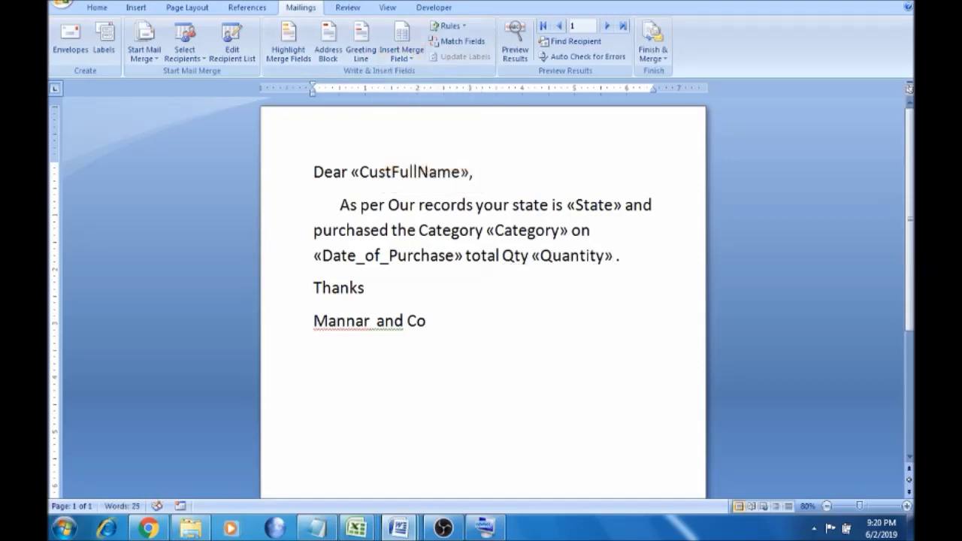
key("Left")
Continue the sentence with 'and per Prodct Price is' after the Quantity field
type("and nit")
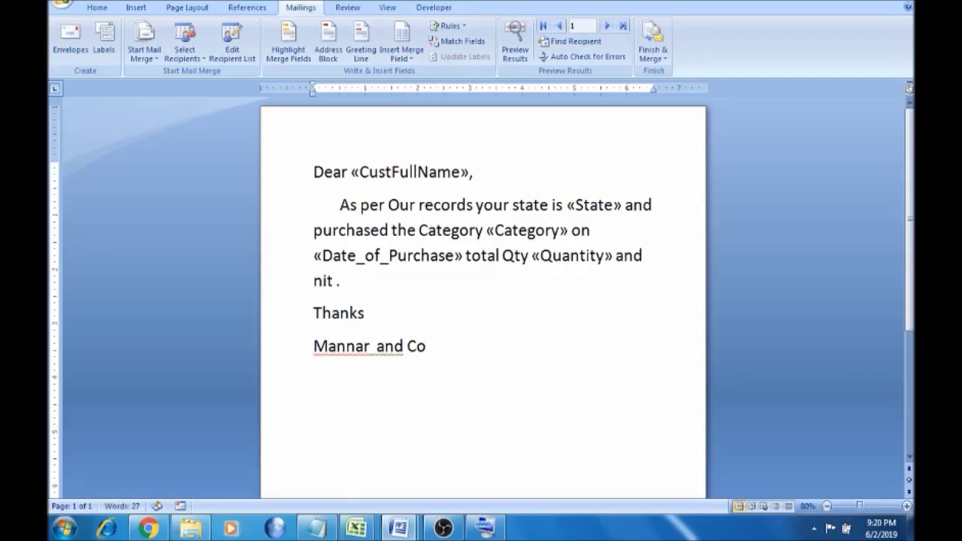
key("BackSpace")
key("BackSpace")
key("BackSpace")
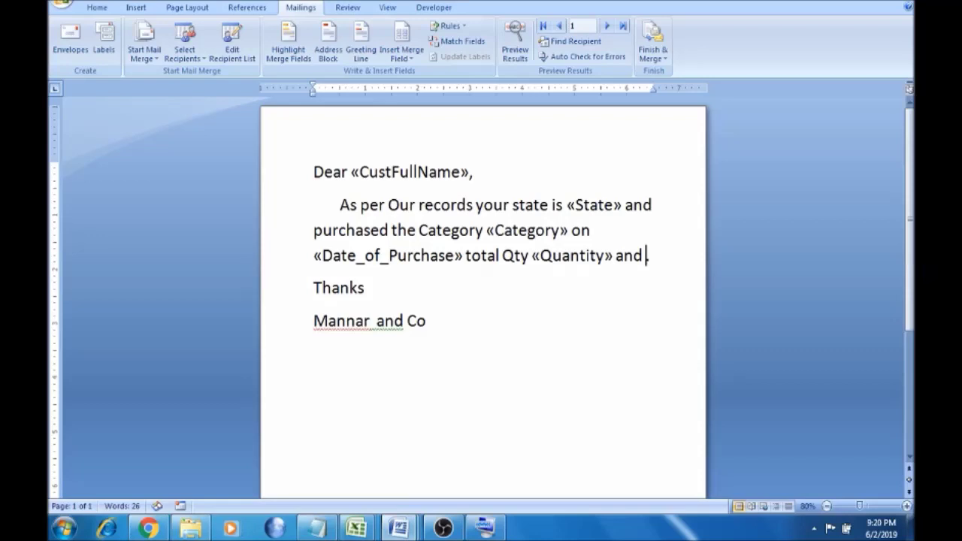
type("per p")
key("BackSpace")
type("P.")
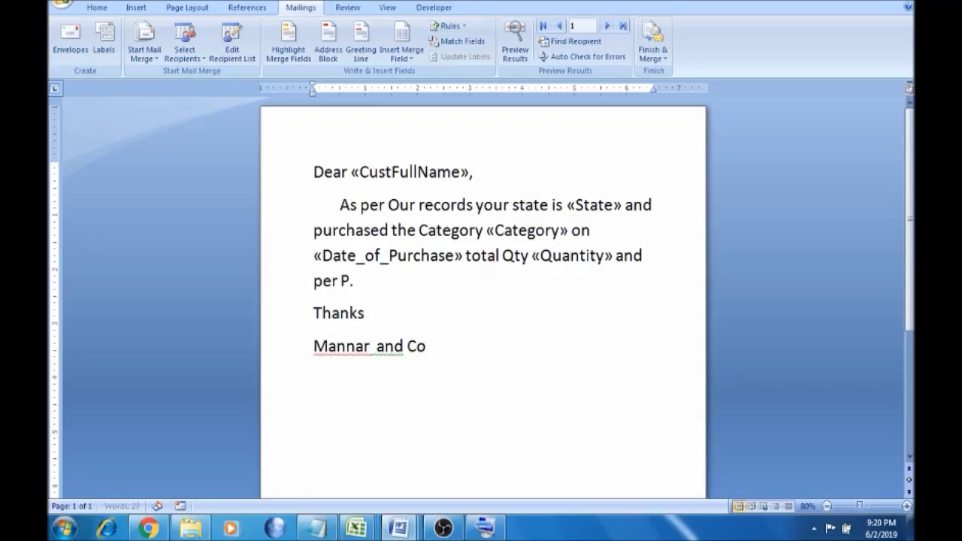
type("roc")
key("BackSpace")
type("dct Price is")
Correct the misspelled 'Prodct' to 'Product' using the spelling suggestion
left_click(374, 281)
right_click(374, 280)
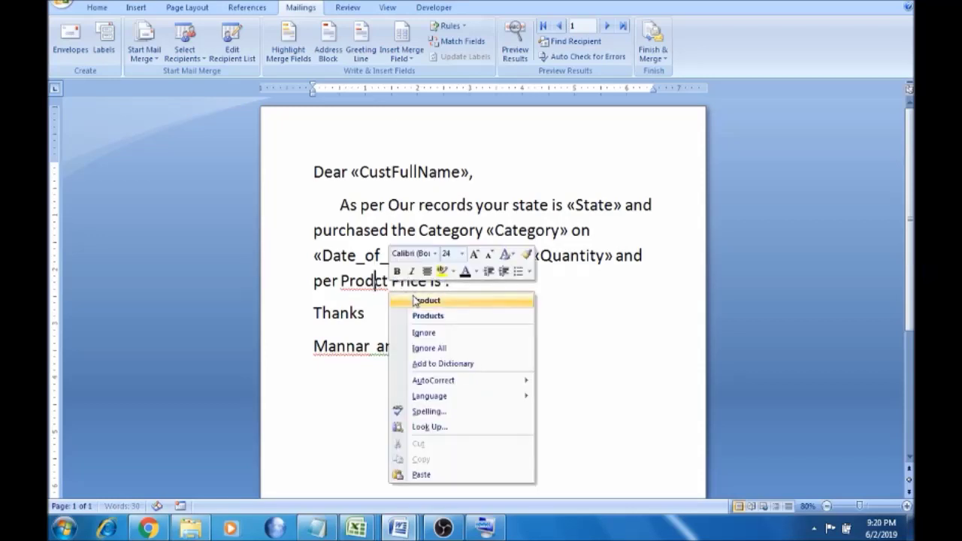
left_click(420, 299)
Insert the Unit_Price merge field after 'Price is' and preview the first record's letter
left_click(451, 280)
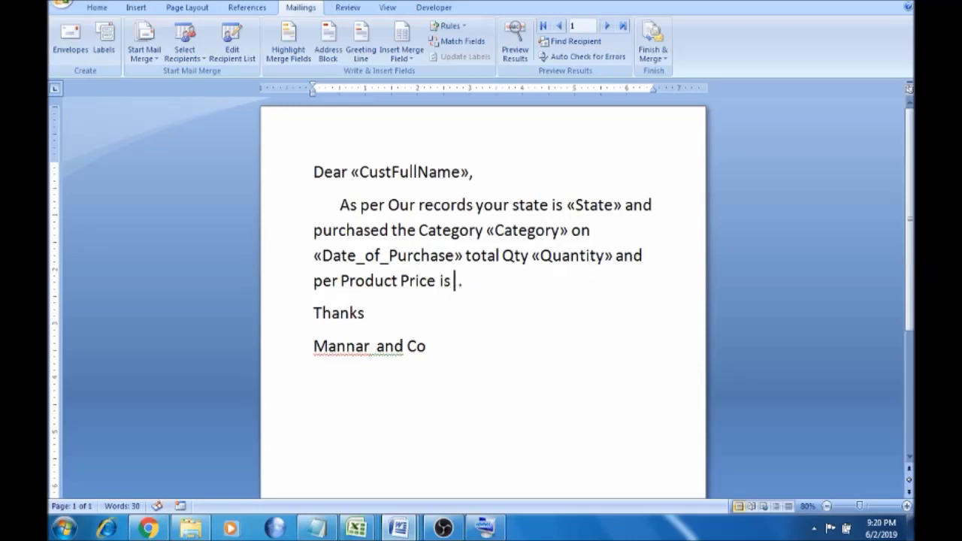
left_click(406, 57)
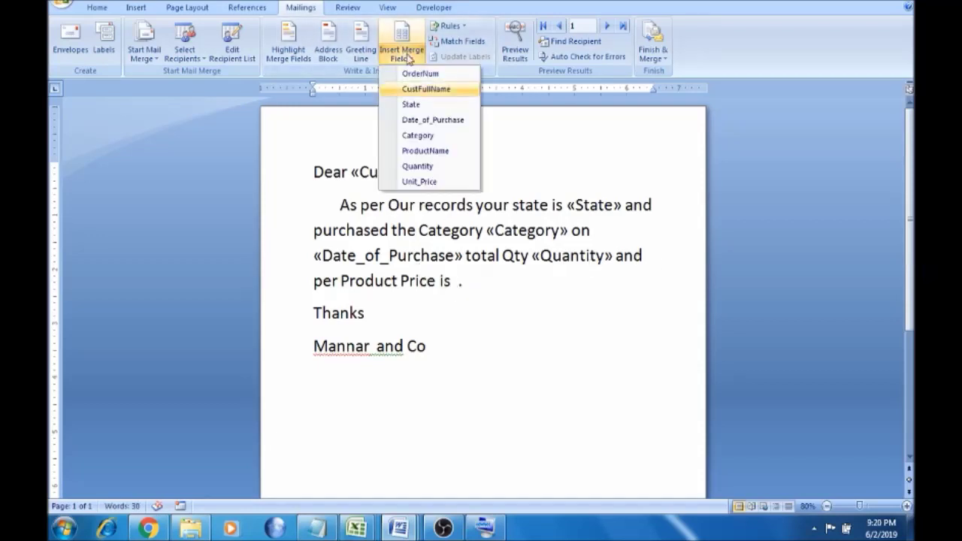
left_click(419, 181)
left_click(573, 283)
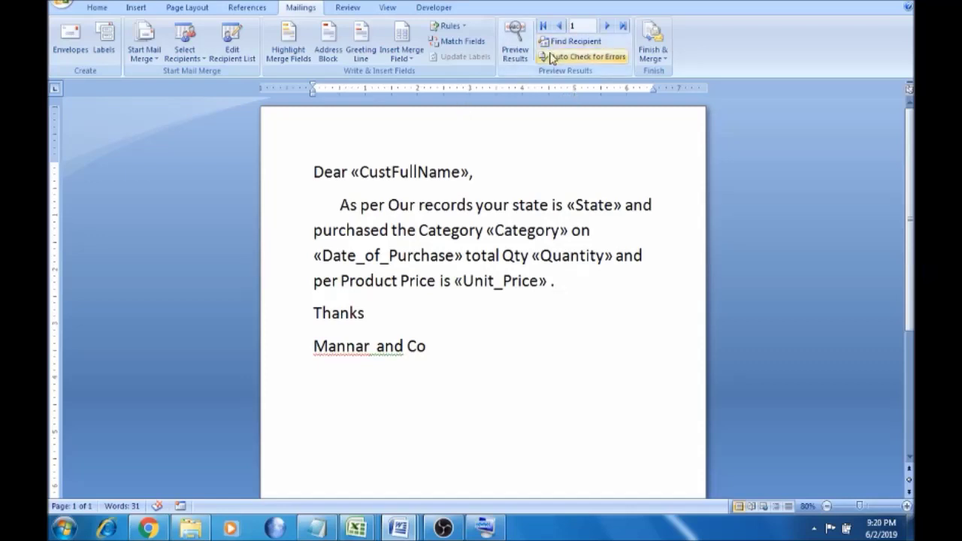
left_click(517, 50)
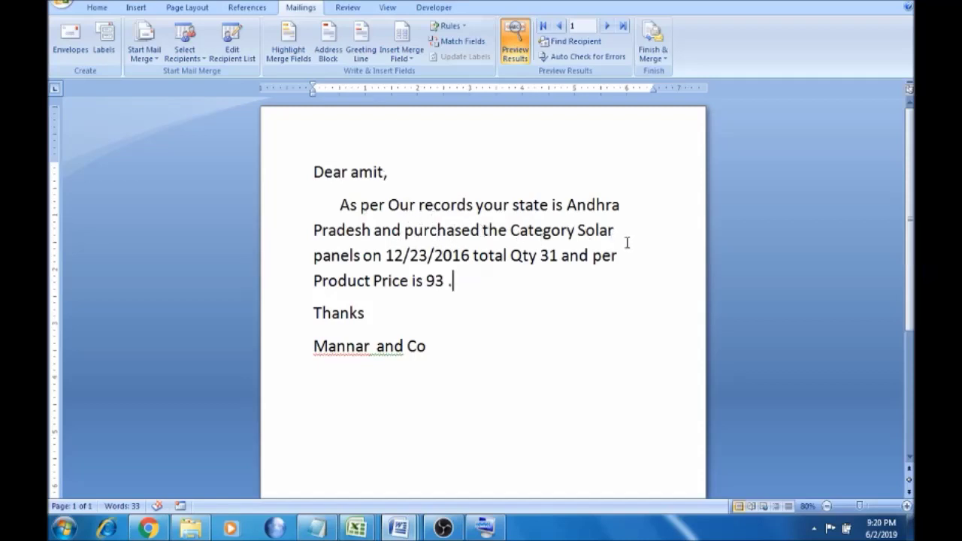
Fix the quantity sentence so it reads 'Qty is 31' with correct spacing
left_click(542, 256)
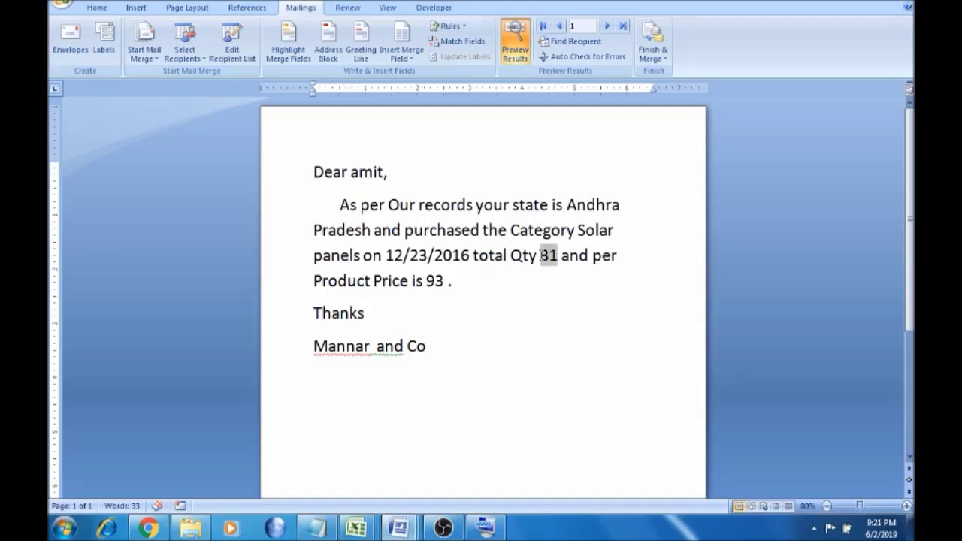
left_click(541, 256)
type("is")
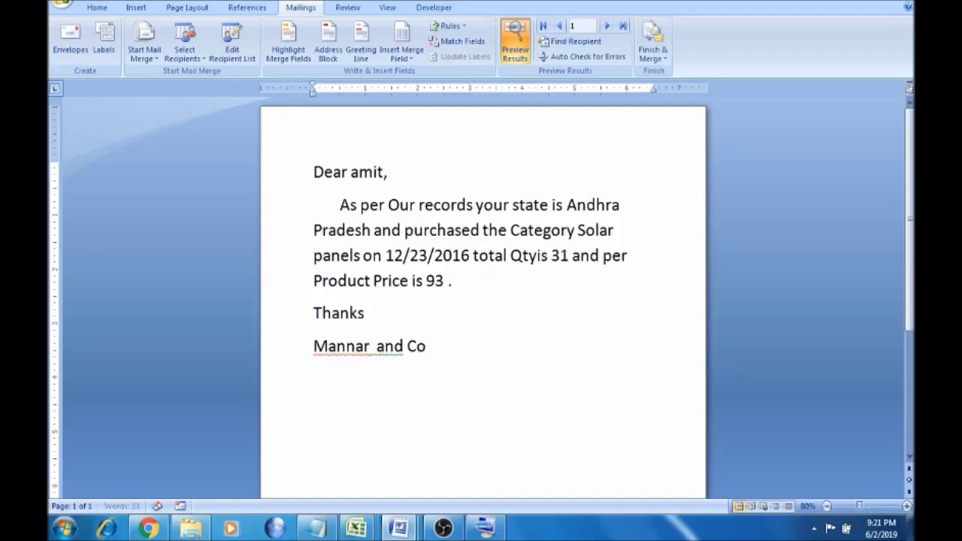
left_click(539, 256)
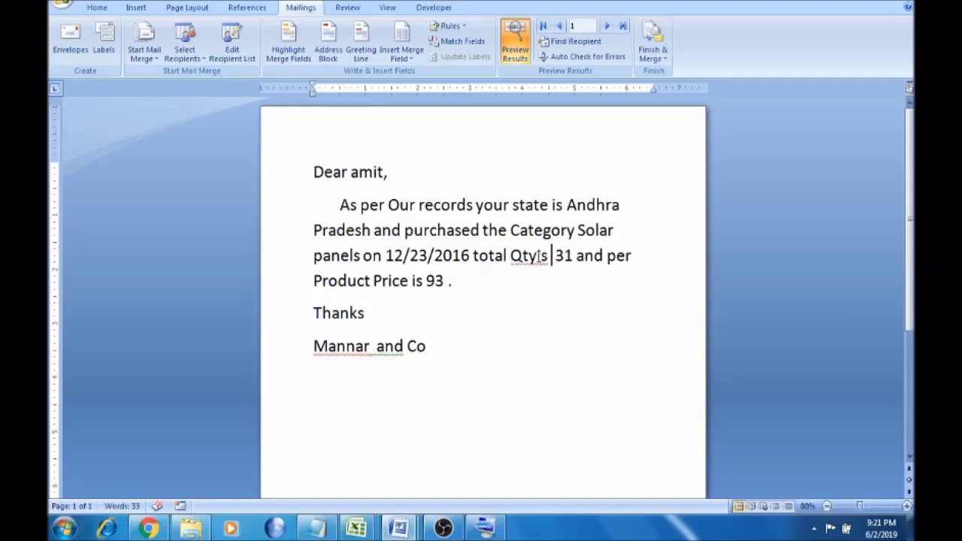
left_click(556, 255)
key("BackSpace")
left_click(472, 301)
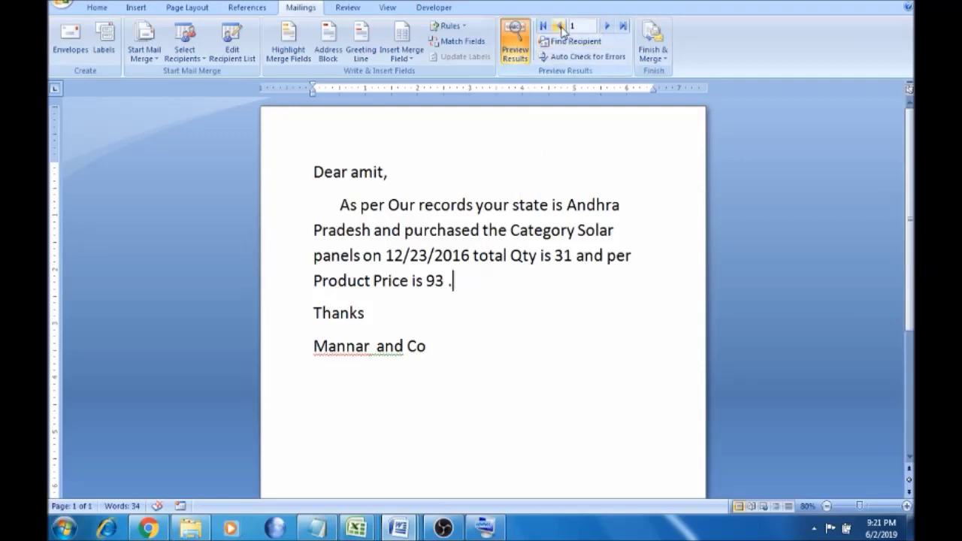
Preview the letters for records 2 and 3 (Arunachal Pradesh, Assam), then return to record 1
left_click(606, 26)
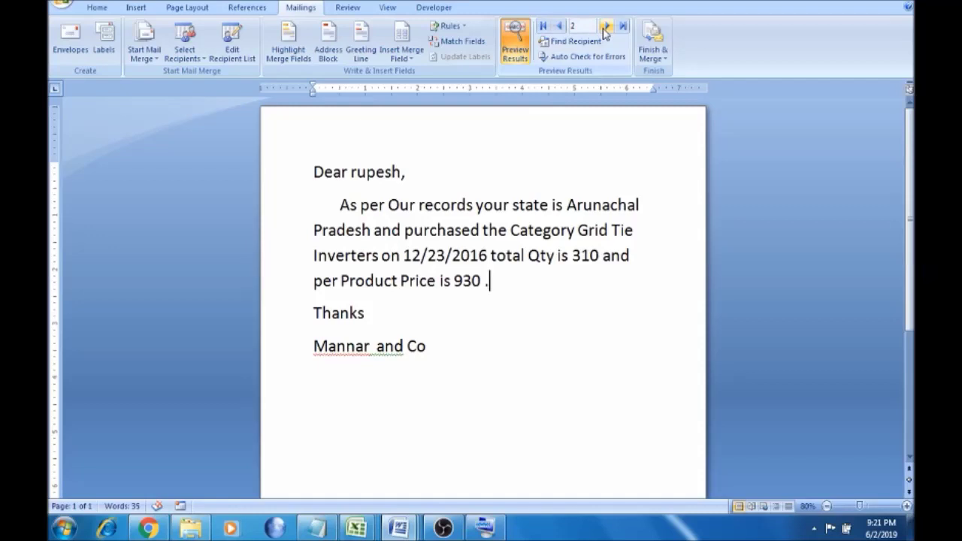
left_click(605, 27)
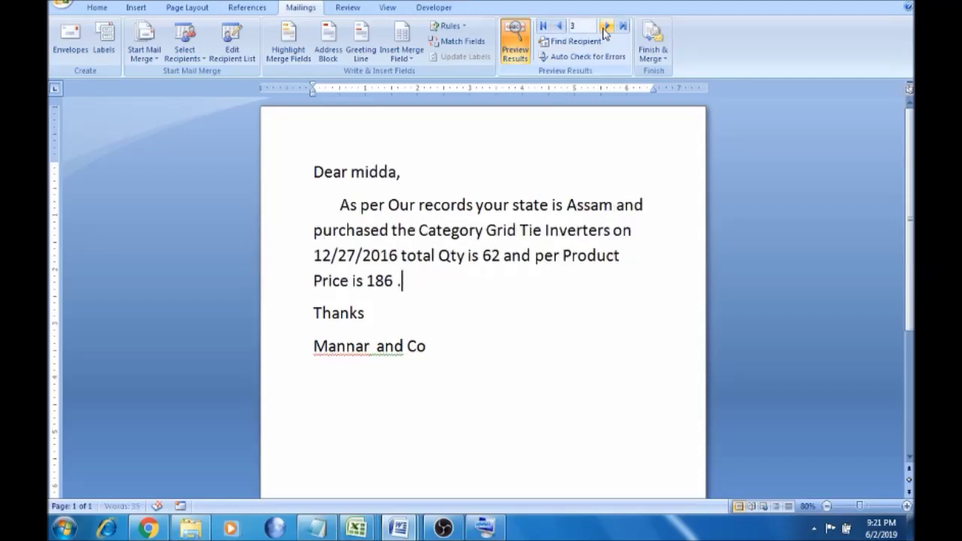
double_click(558, 27)
left_click(665, 59)
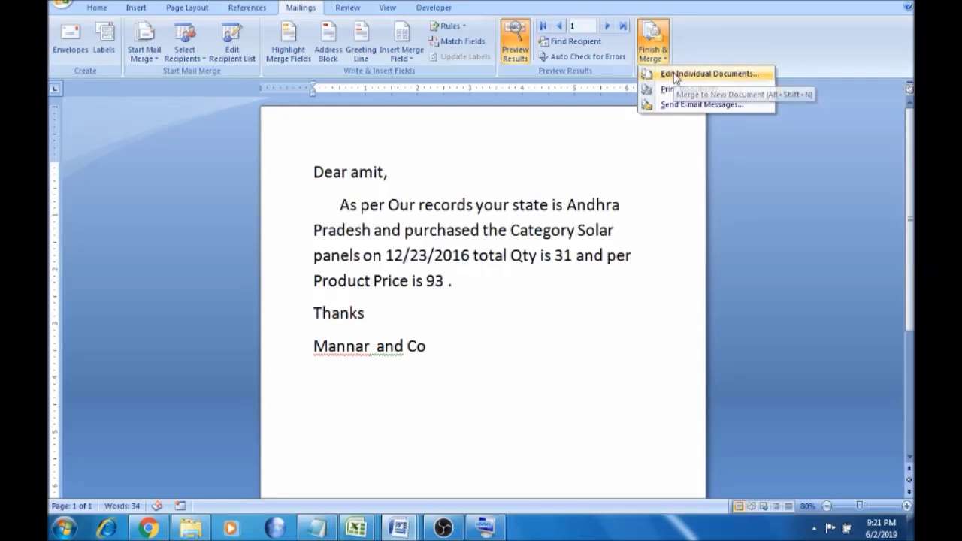
Merge all records into a new 14-letter document and review the last letter (Madhya Pradesh)
left_click(675, 75)
left_click(472, 280)
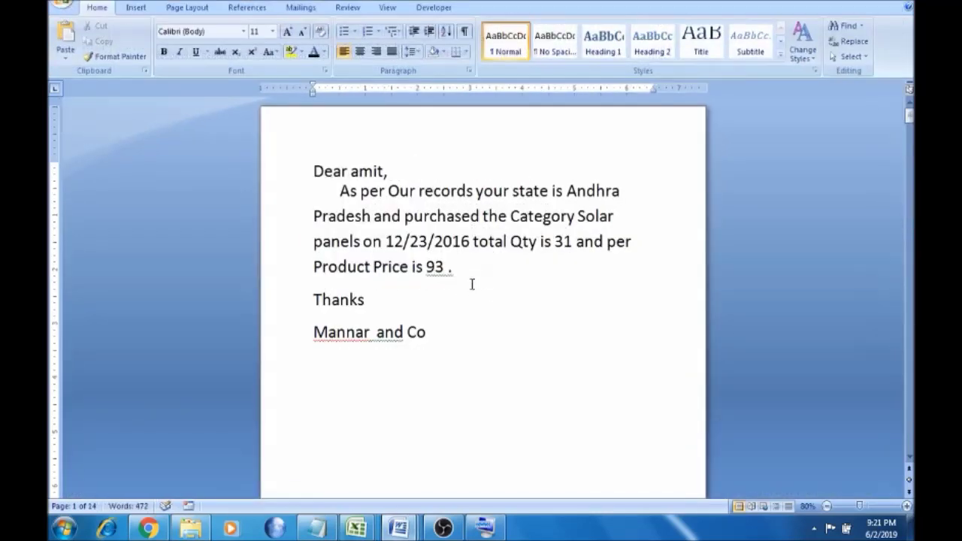
left_click_drag(908, 120, 909, 443)
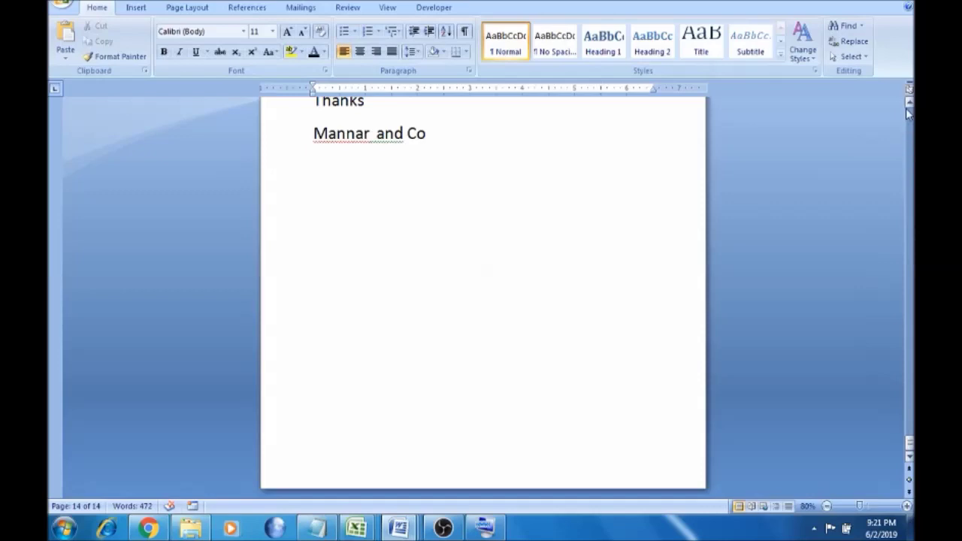
left_click(909, 105)
left_click(909, 105)
left_click(908, 104)
left_click(909, 105)
left_click(909, 105)
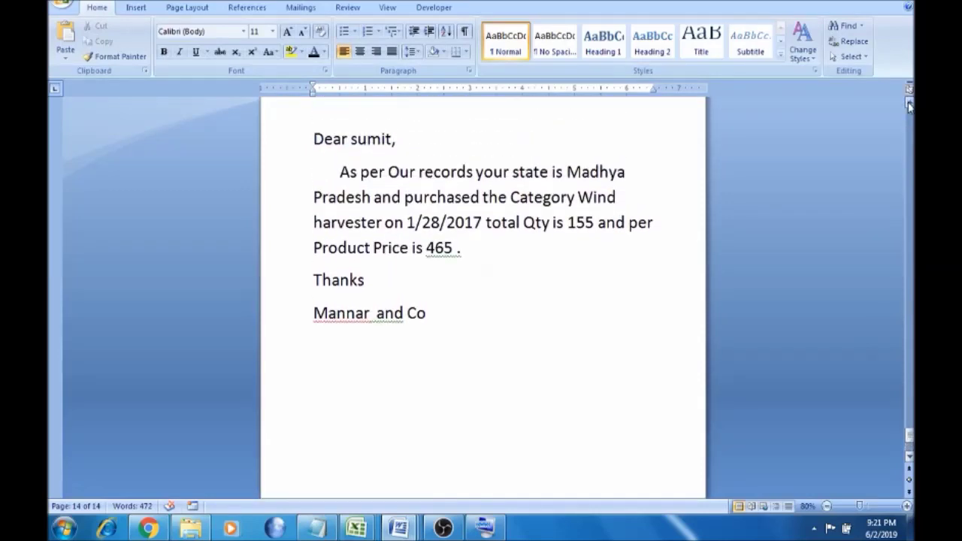